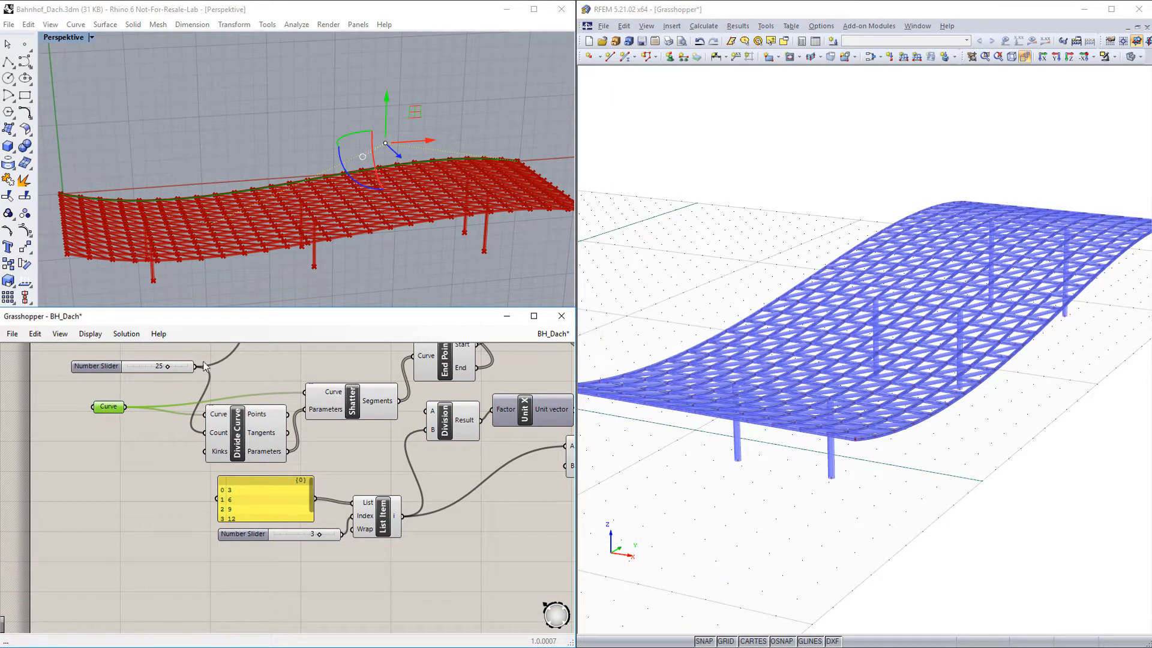
- Raise the selected control point of the roof curve so the linked roof structure arches higher, and view the RFEM model
{"action": "left_click_drag", "start_coordinate": [385, 145], "coordinate": [373, 44]}
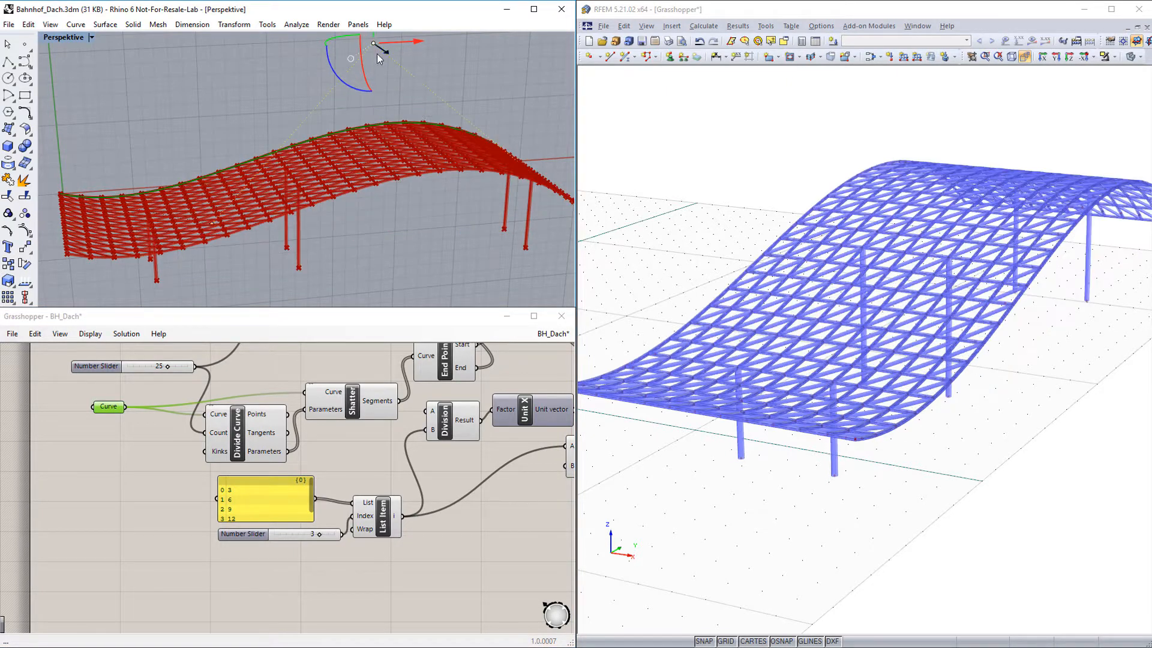
{"action": "middle_click_drag", "start_coordinate": [969, 406], "coordinate": [1041, 510], "text": "ctrl"}
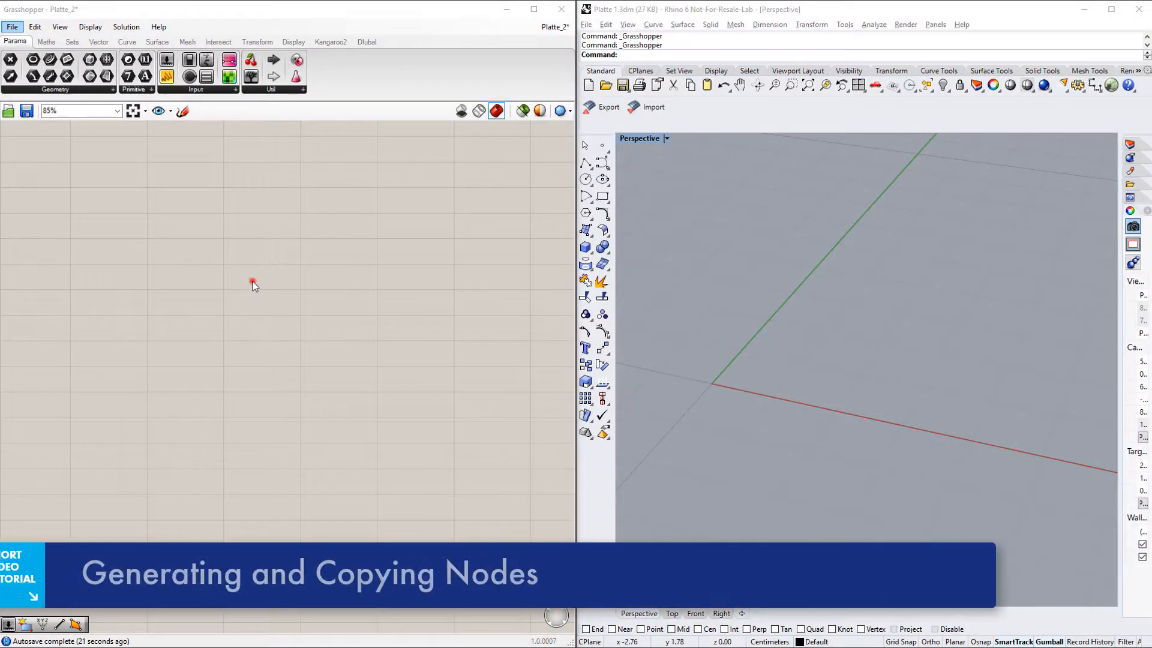
- Add a Construct Point component to the empty definition and copy it to make four components stacked in a column
{"action": "double_click", "coordinate": [253, 282]}
{"action": "type", "text": "construct point"}
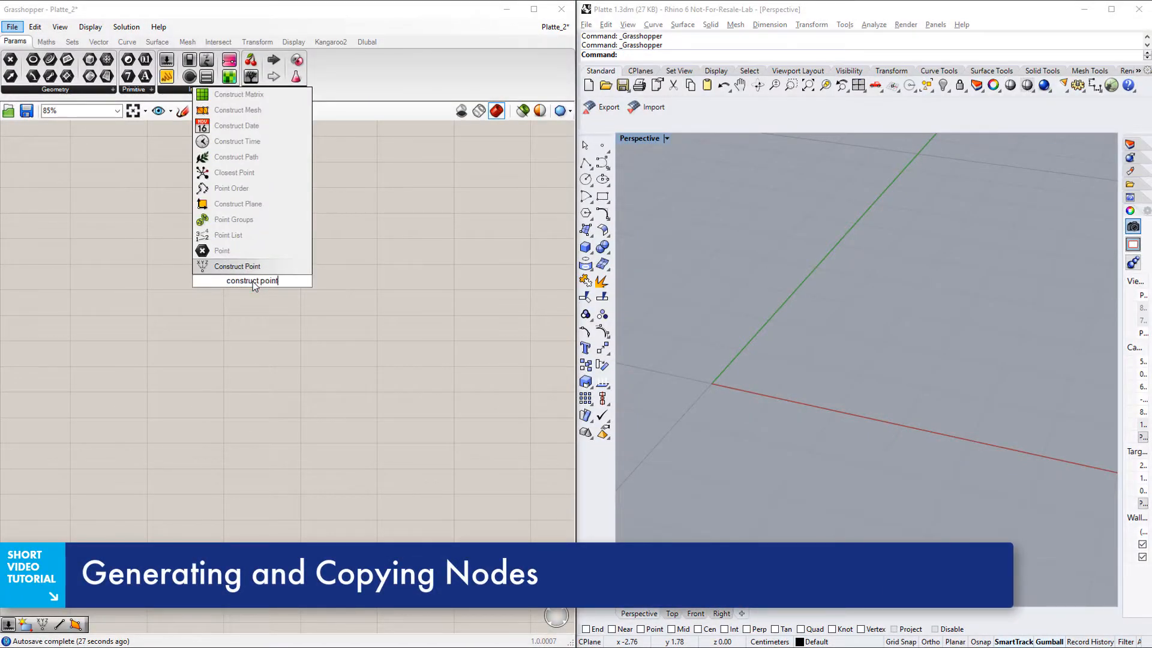
{"action": "key", "text": "Return"}
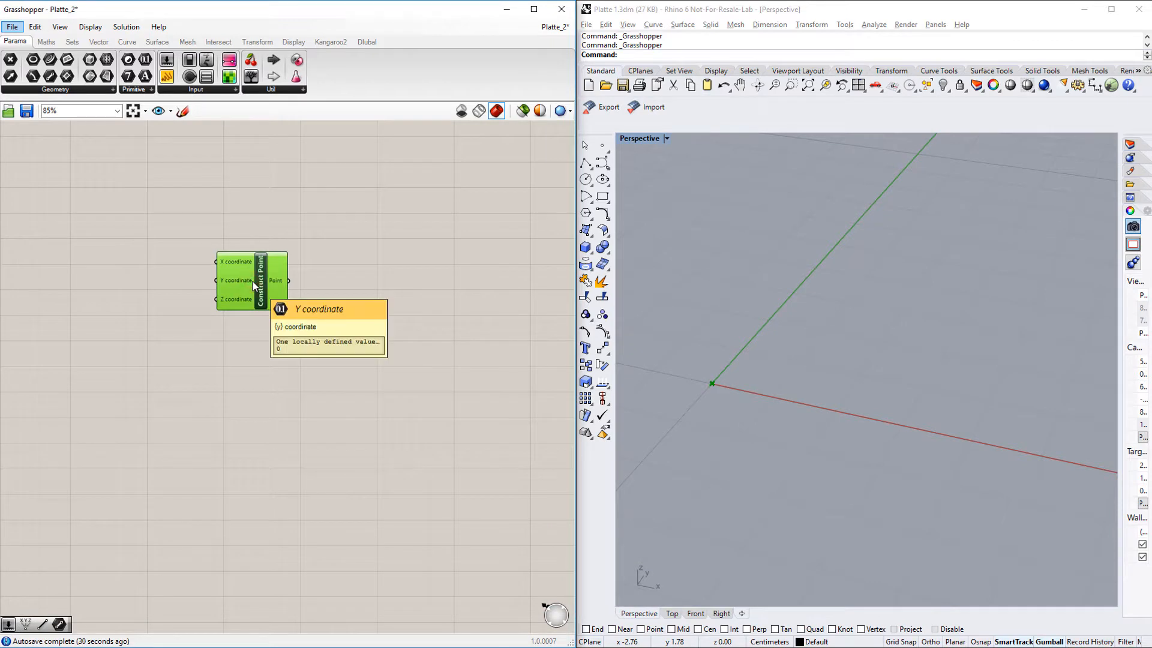
{"action": "left_click_drag", "start_coordinate": [254, 282], "coordinate": [231, 431], "text": "alt"}
{"action": "left_click_drag", "start_coordinate": [236, 295], "coordinate": [233, 506], "text": "alt"}
{"action": "left_click", "coordinate": [327, 410]}
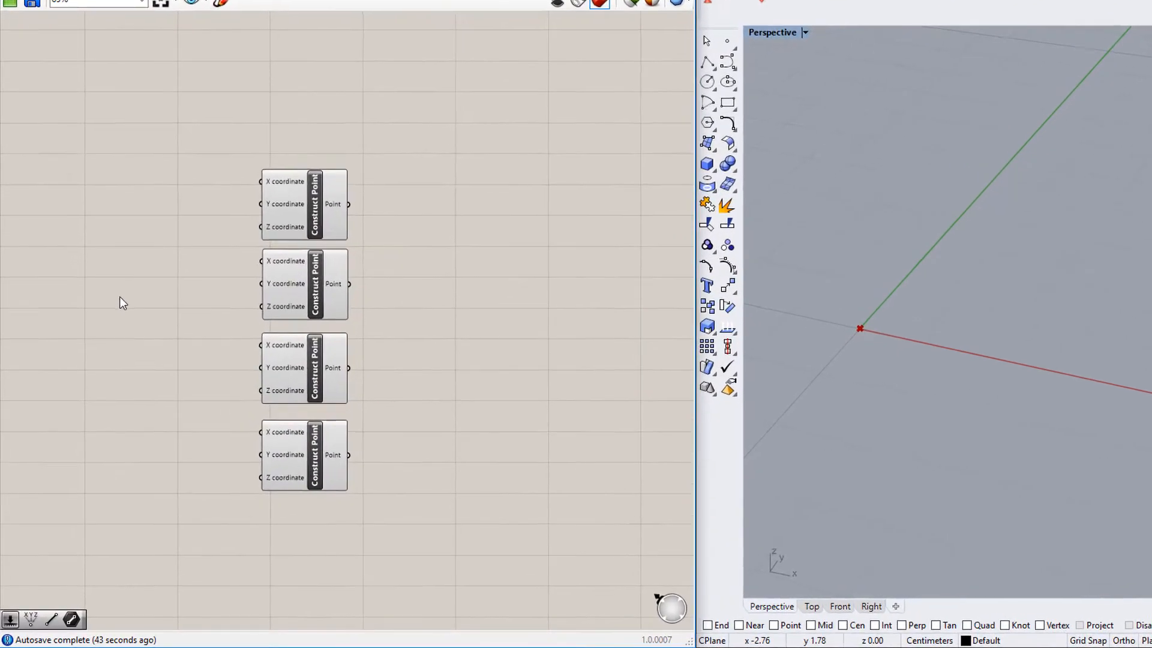
- Add a number slider ranging from 0 to 10 and wire it to the X coordinates of the second and fourth points
{"action": "double_click", "coordinate": [106, 336]}
{"action": "type", "text": "0<10"}
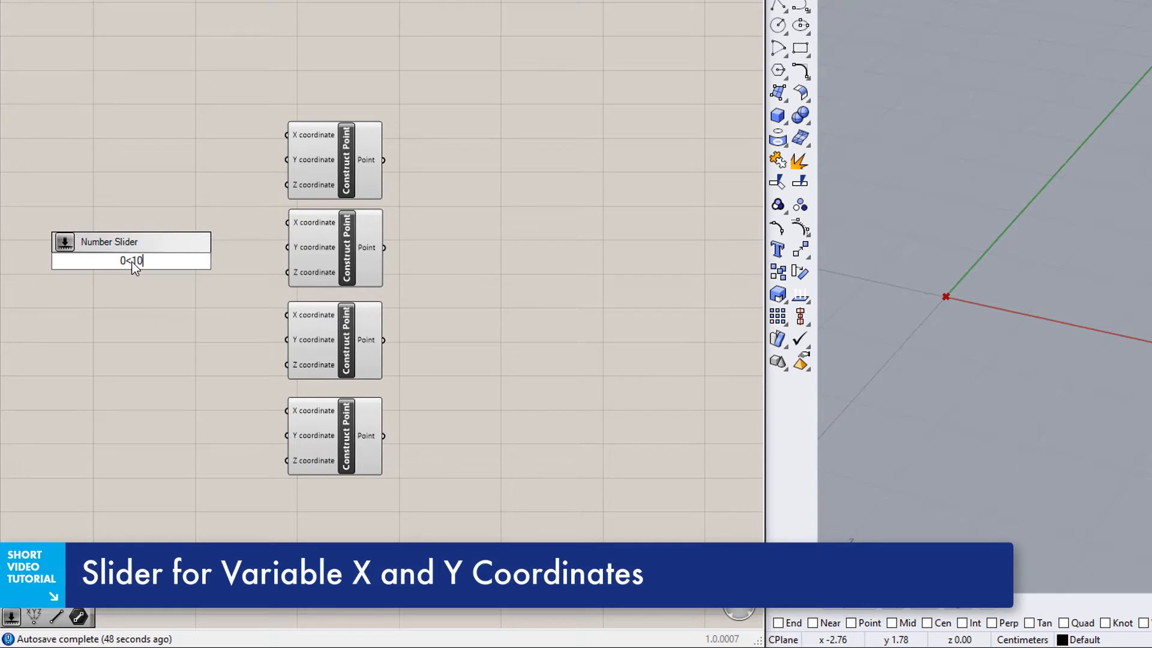
{"action": "key", "text": "Return"}
{"action": "left_click_drag", "start_coordinate": [133, 258], "coordinate": [258, 264]}
- Duplicate the slider for the Y coordinates of the third and fourth points, setting X to 4 and Y to 5
{"action": "left_click", "coordinate": [179, 271]}
{"action": "key", "text": "ctrl+c"}
{"action": "key", "text": "ctrl+v"}
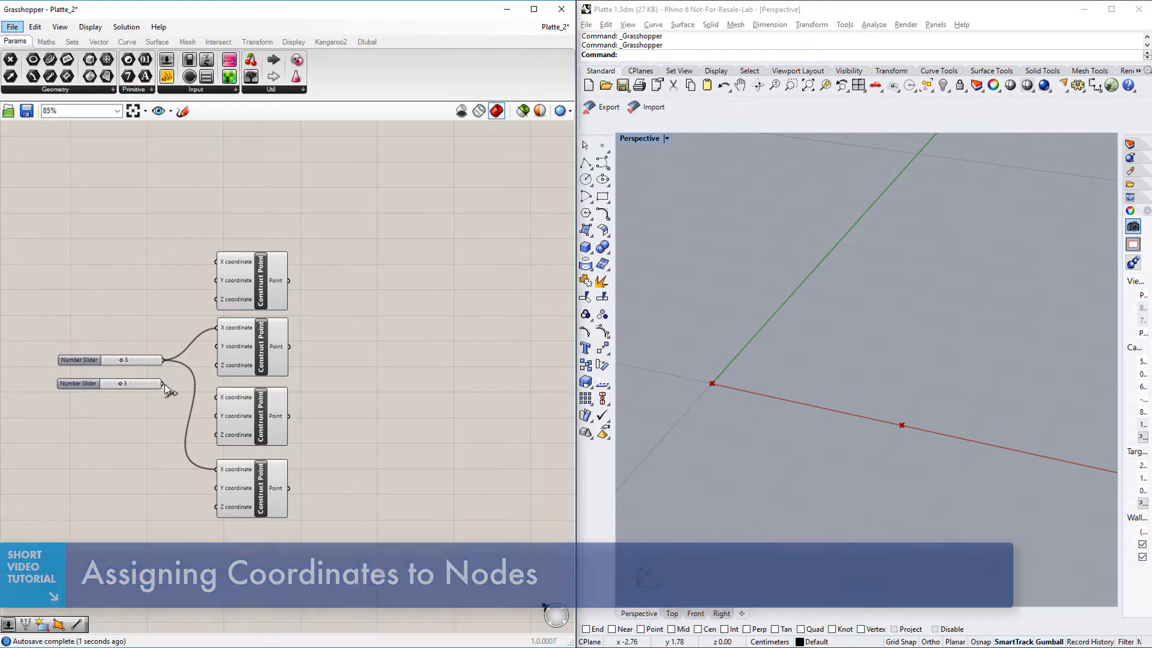
{"action": "left_click_drag", "start_coordinate": [162, 383], "coordinate": [217, 422]}
{"action": "left_click_drag", "start_coordinate": [207, 483], "coordinate": [216, 488]}
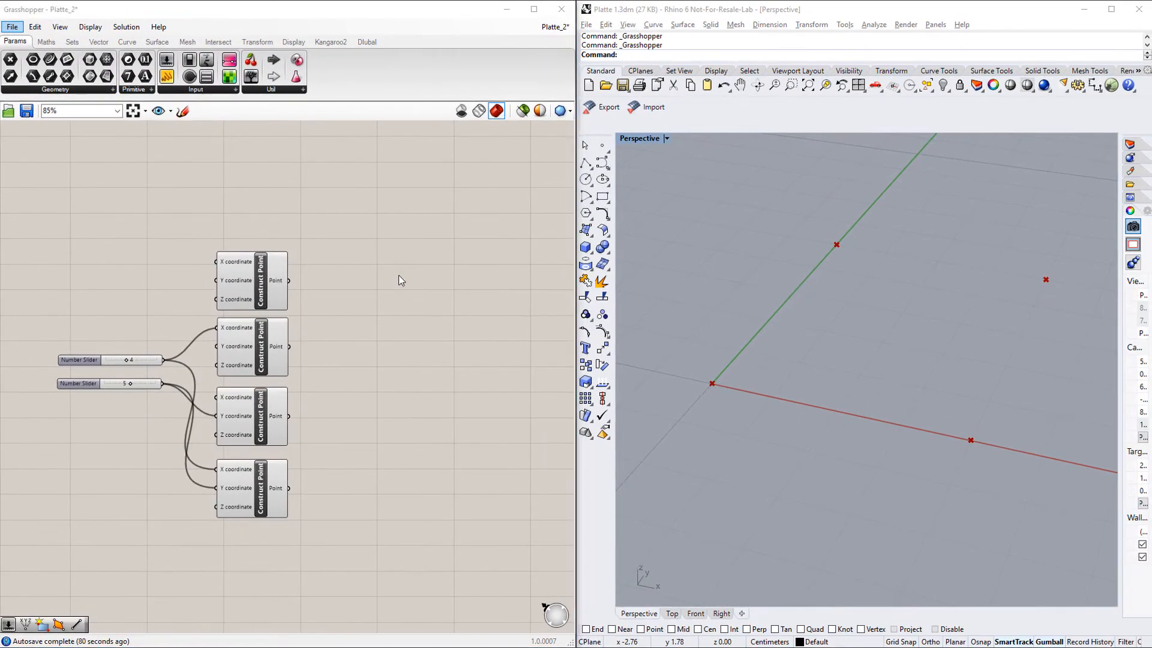
- Add a Line component between two points and duplicate it to make four Line components stacked beside the point components
{"action": "double_click", "coordinate": [432, 238]}
{"action": "type", "text": "Line"}
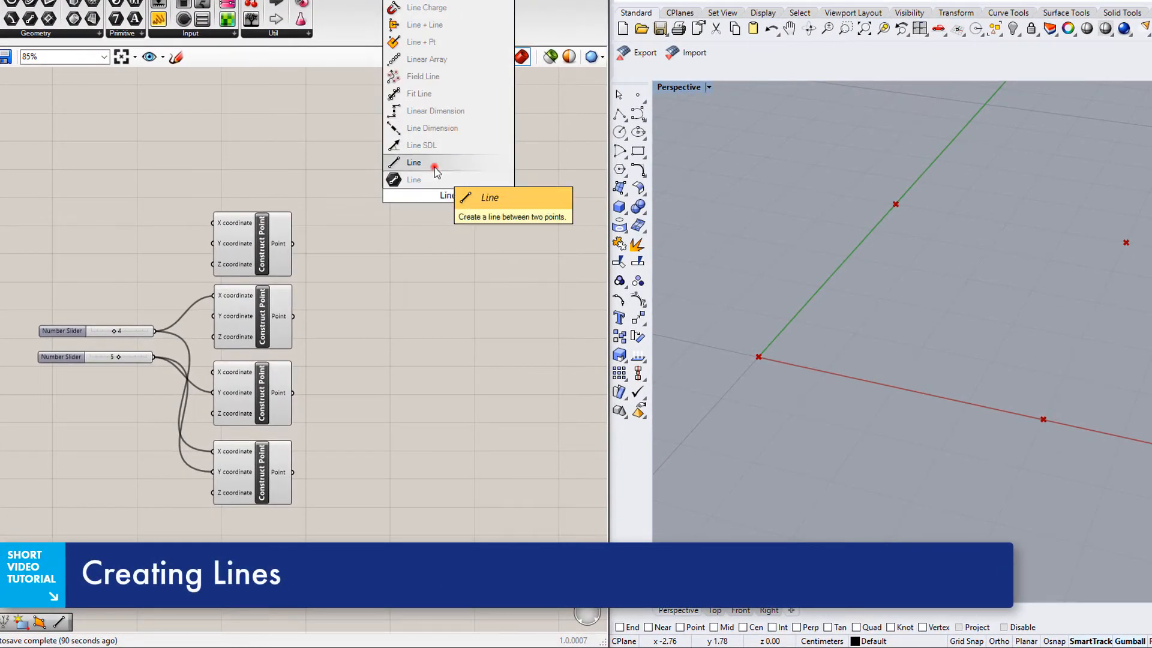
{"action": "left_click", "coordinate": [420, 180]}
{"action": "key", "text": "ctrl+c"}
{"action": "left_click", "coordinate": [429, 231]}
{"action": "key", "text": "ctrl+v"}
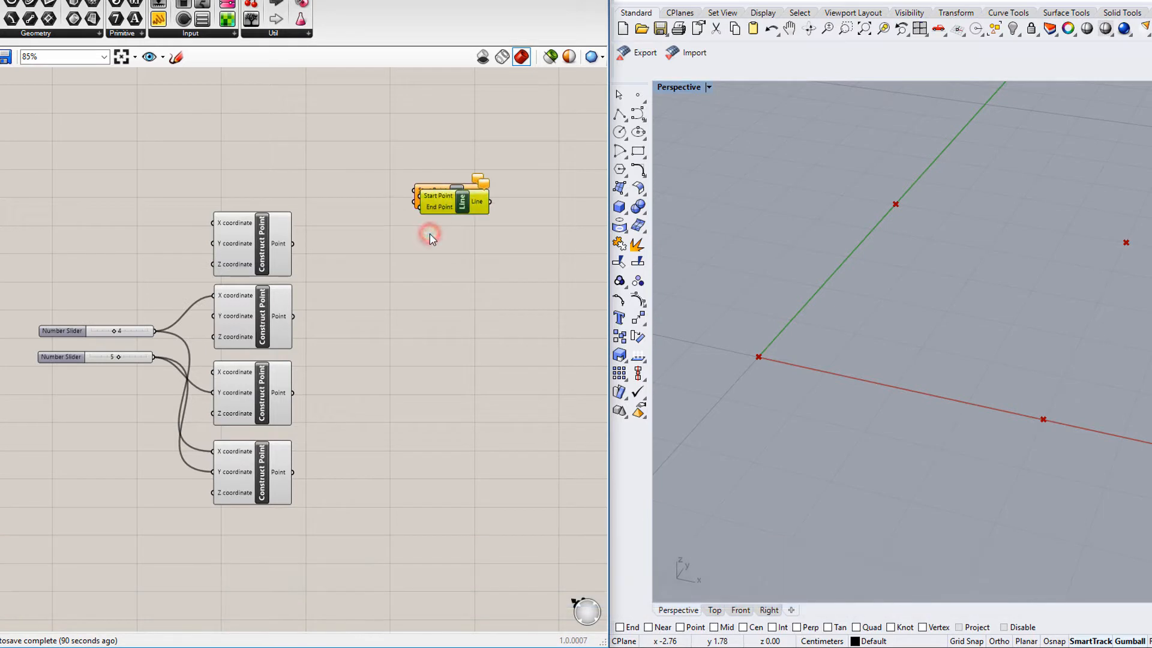
{"action": "left_click_drag", "start_coordinate": [444, 214], "coordinate": [433, 270]}
{"action": "key", "text": "ctrl+v"}
{"action": "key", "text": "ctrl+v"}
{"action": "left_click_drag", "start_coordinate": [441, 213], "coordinate": [427, 309]}
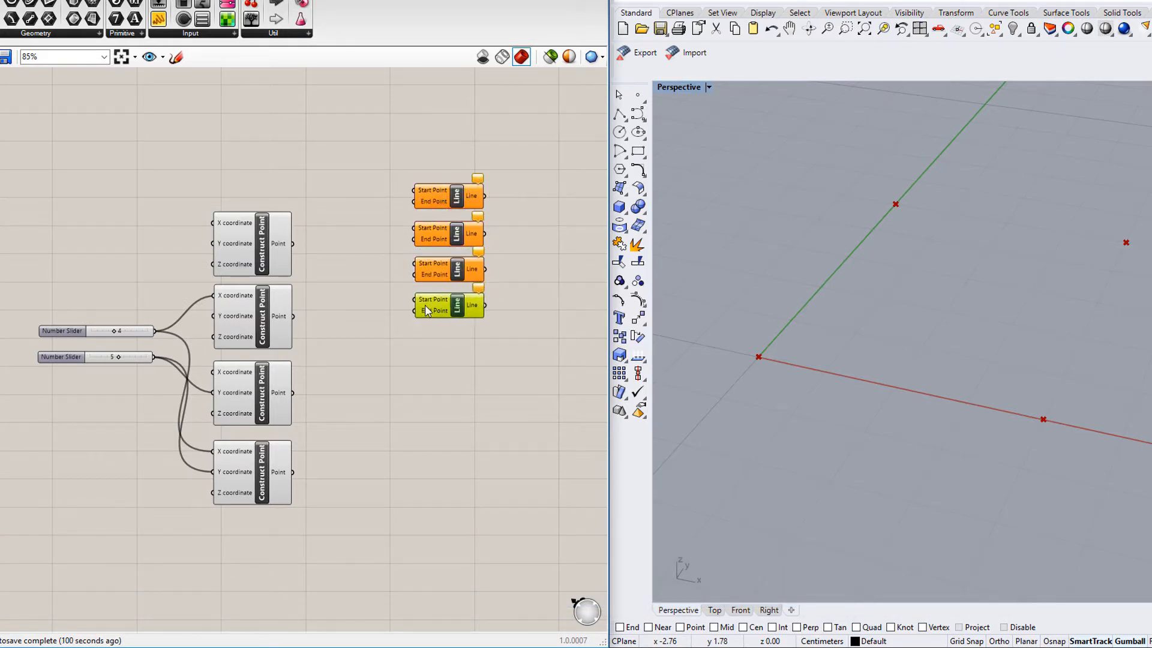
- Wire the four lines' start and end points to point pairs 1–2, 1–3, 2–4 and 3–4 to close the rectangle
{"action": "left_click_drag", "start_coordinate": [414, 191], "coordinate": [292, 243]}
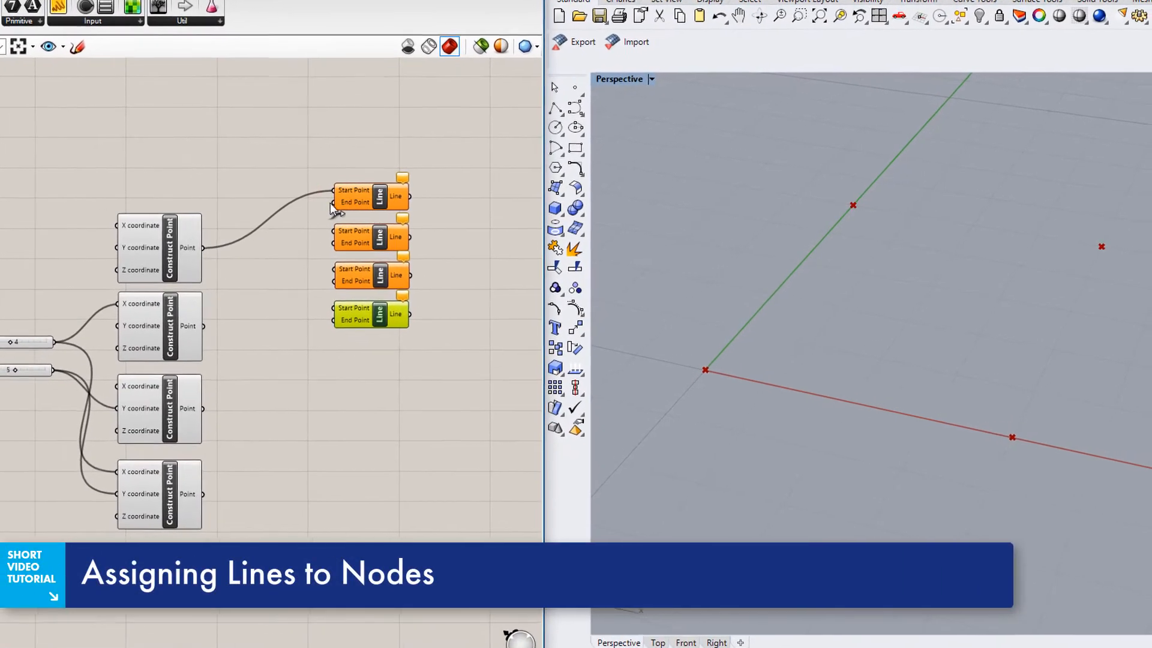
{"action": "left_click_drag", "start_coordinate": [413, 201], "coordinate": [329, 291]}
{"action": "left_click_drag", "start_coordinate": [223, 301], "coordinate": [190, 328]}
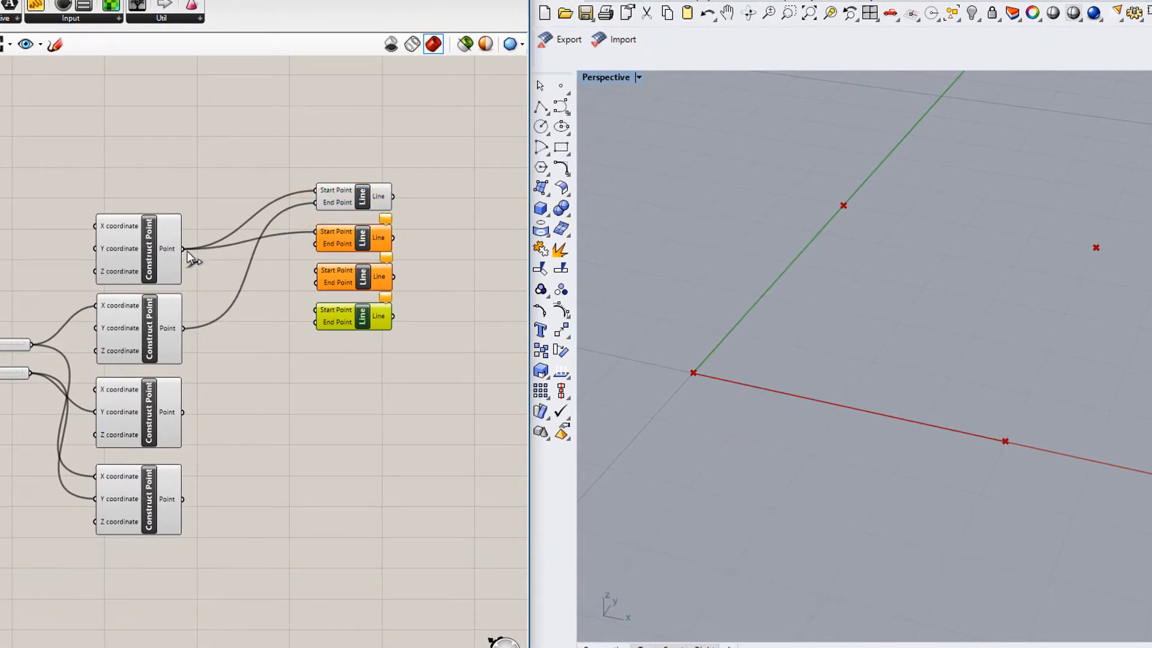
{"action": "left_click_drag", "start_coordinate": [188, 407], "coordinate": [188, 408]}
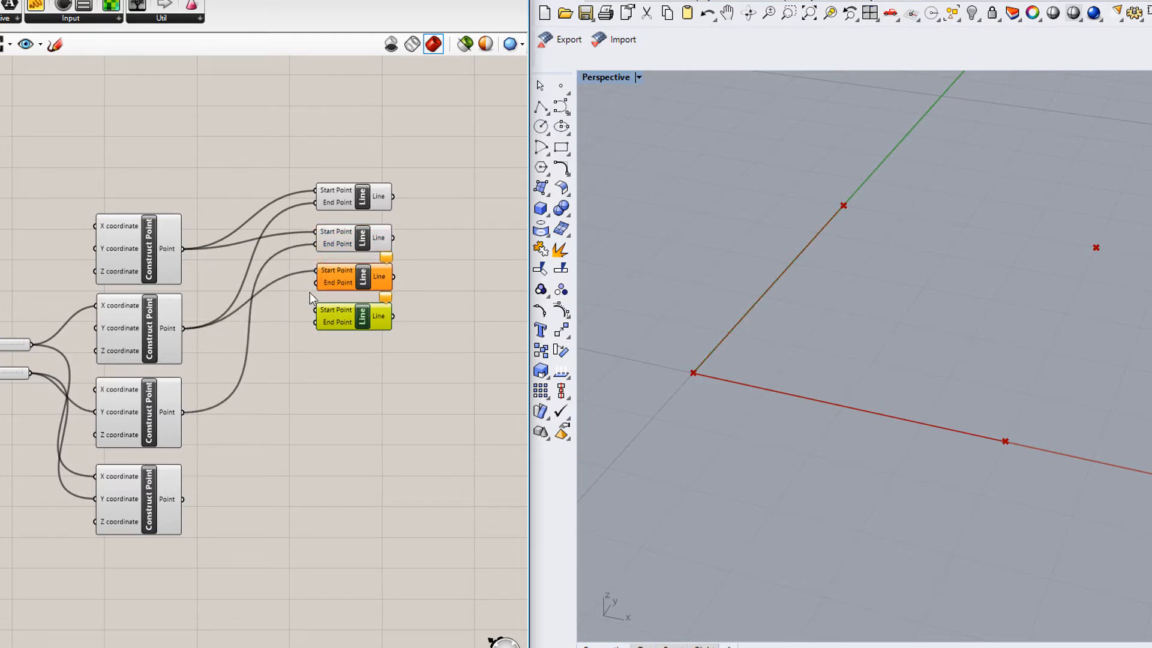
{"action": "left_click_drag", "start_coordinate": [316, 283], "coordinate": [183, 500]}
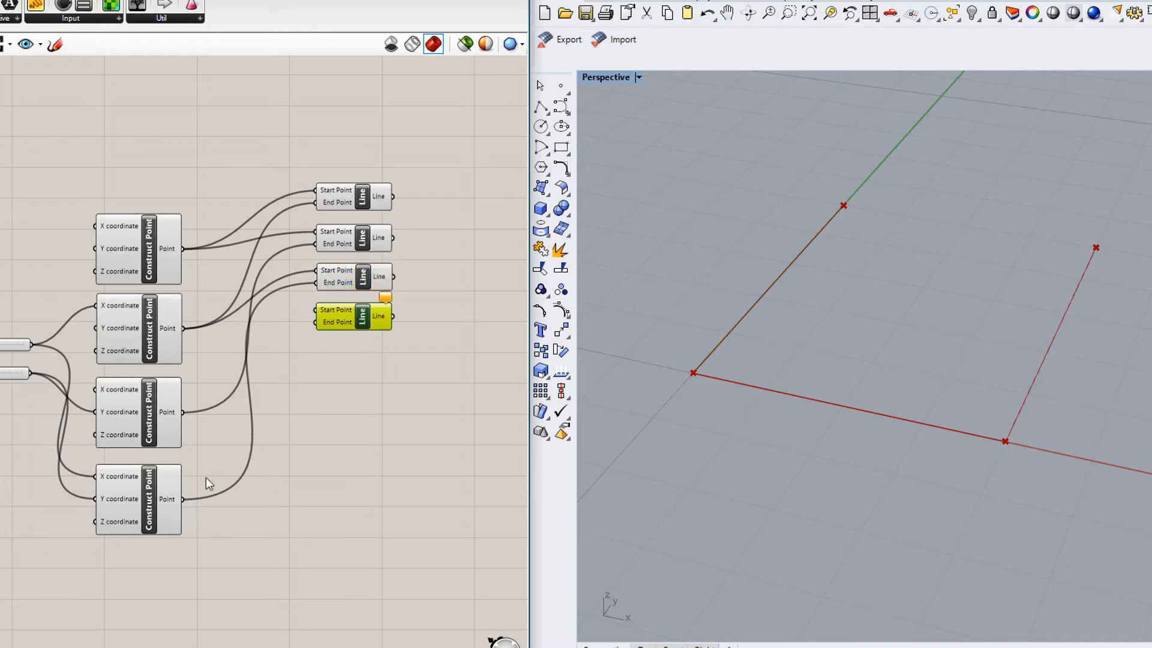
{"action": "left_click_drag", "start_coordinate": [315, 312], "coordinate": [189, 416]}
{"action": "left_click_drag", "start_coordinate": [315, 322], "coordinate": [183, 499]}
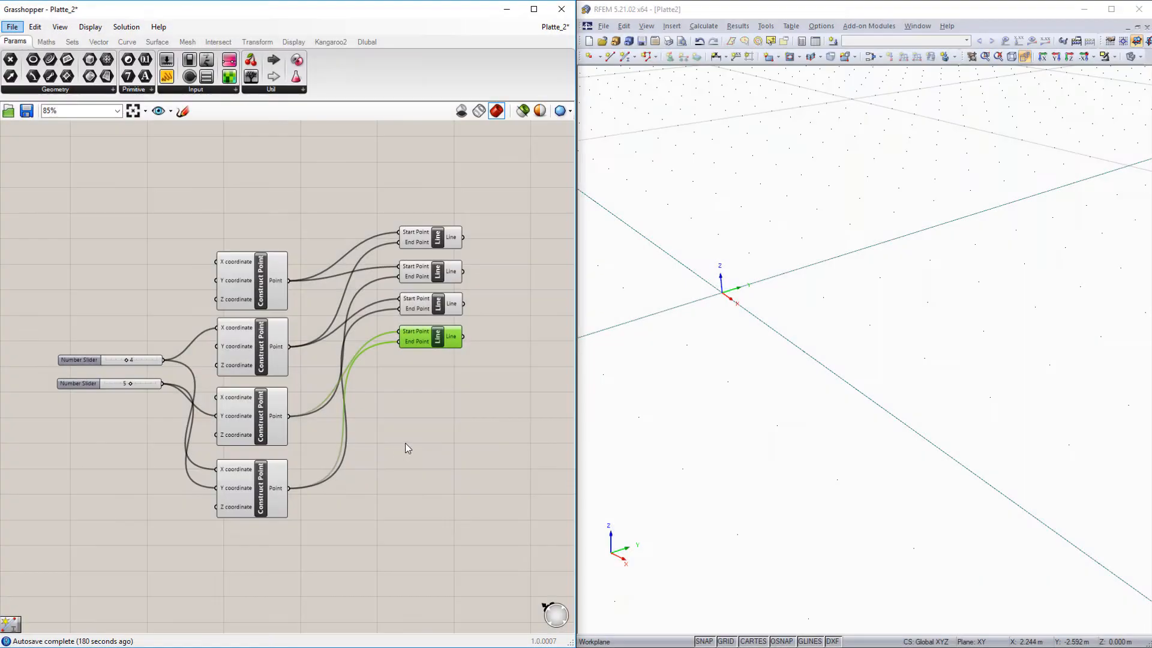
- Place an RFEM 5 Member Component in the free canvas space beyond the four Line components
{"action": "left_click", "coordinate": [528, 268]}
{"action": "right_click_drag", "start_coordinate": [528, 268], "coordinate": [311, 306]}
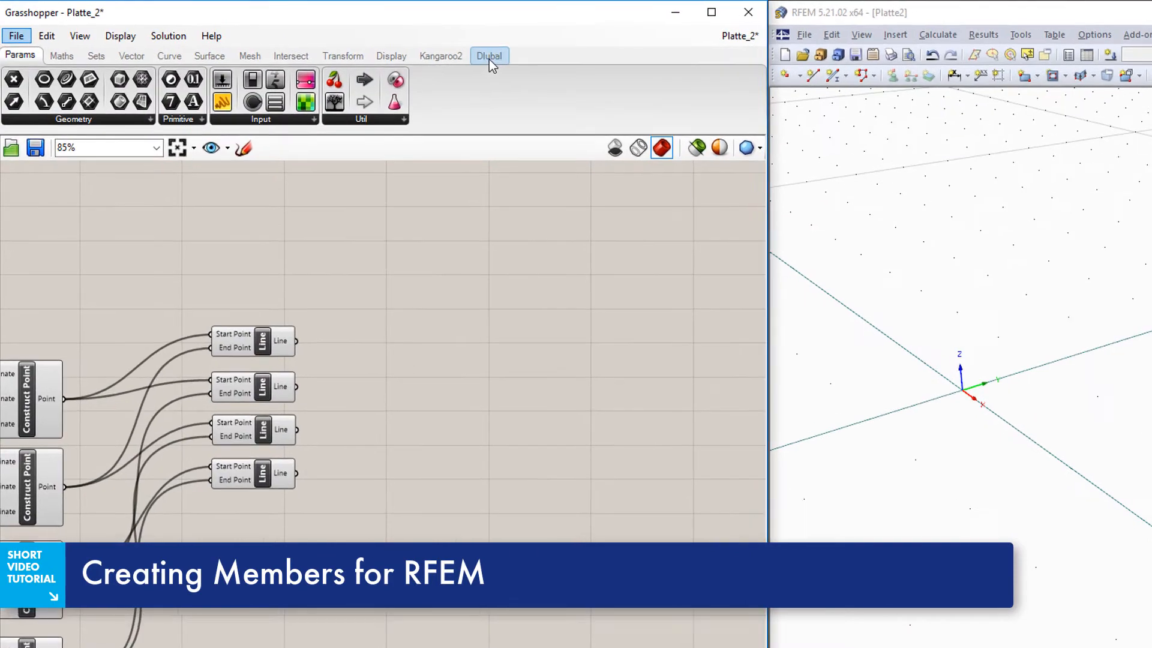
{"action": "left_click", "coordinate": [489, 57]}
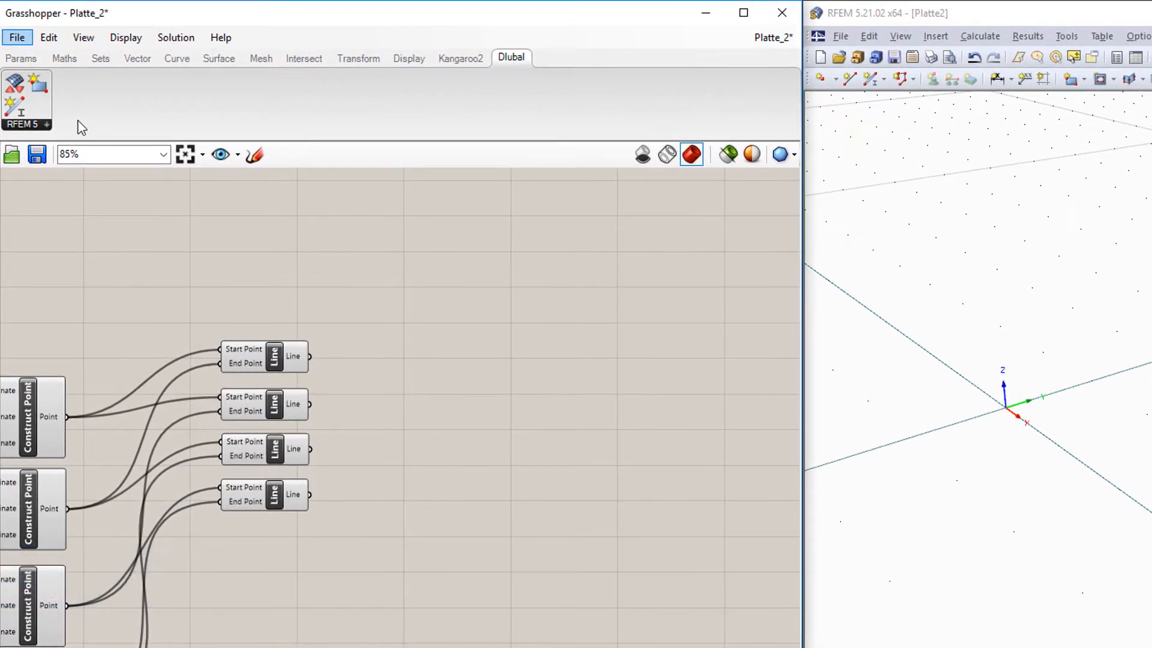
{"action": "left_click_drag", "start_coordinate": [18, 113], "coordinate": [639, 414]}
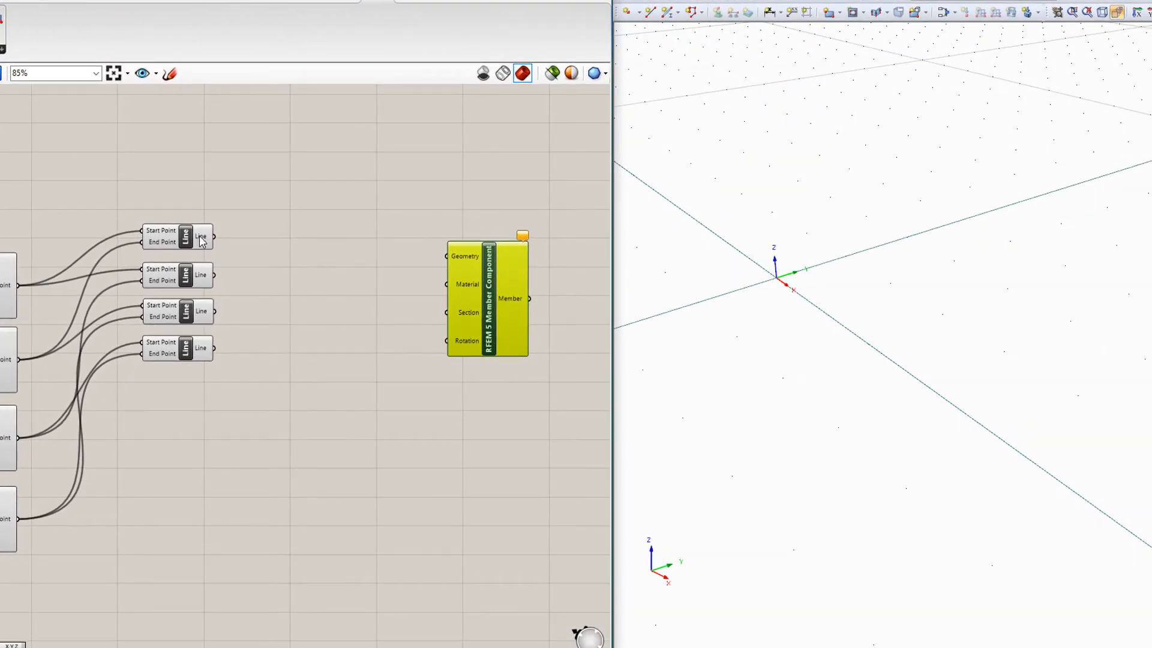
- Wire the outputs of all four Line components into the member component's Geometry input
{"action": "left_click_drag", "start_coordinate": [215, 237], "coordinate": [448, 256]}
{"action": "left_click_drag", "start_coordinate": [215, 276], "coordinate": [449, 269]}
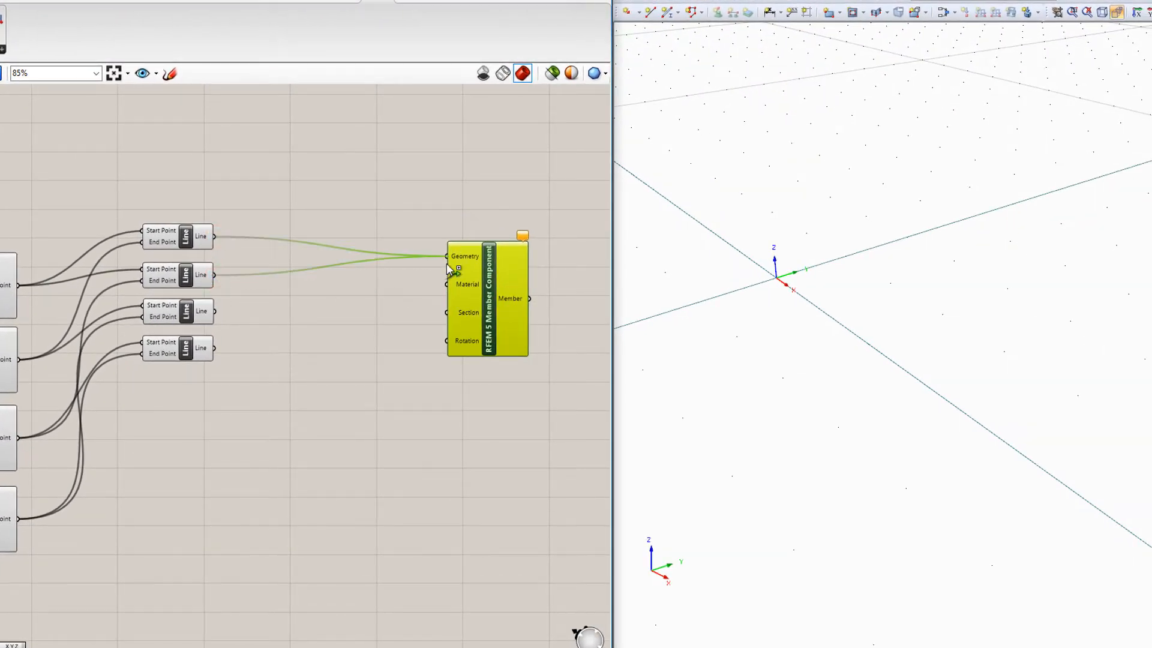
{"action": "left_click_drag", "start_coordinate": [214, 311], "coordinate": [449, 268], "text": "shift"}
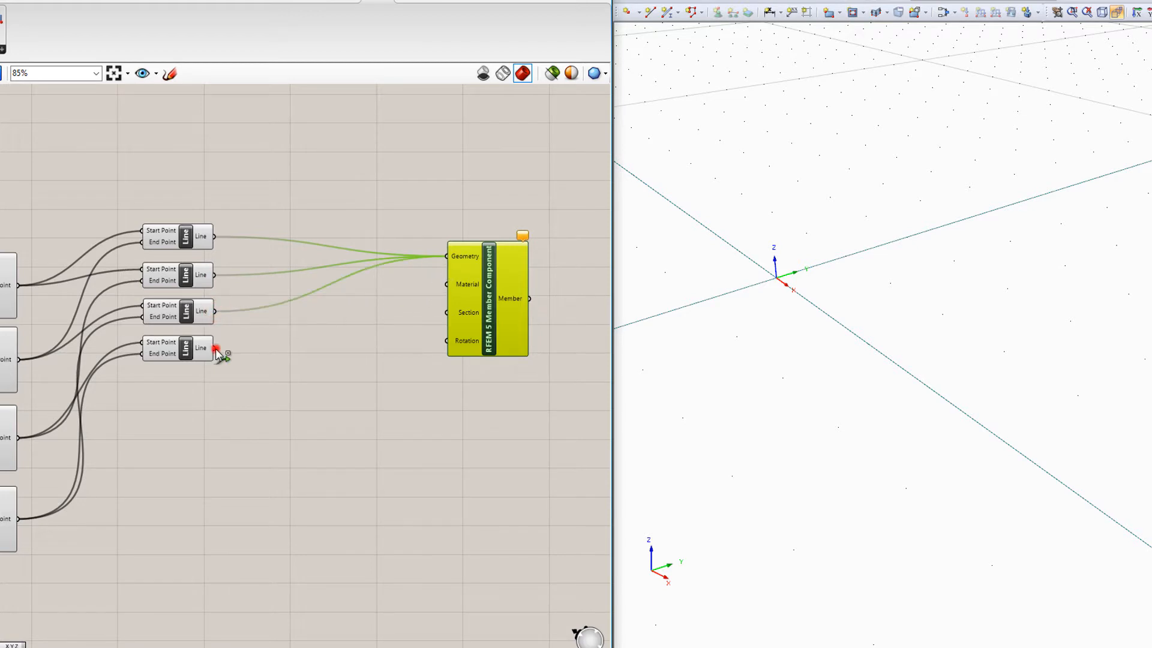
{"action": "left_click_drag", "start_coordinate": [215, 349], "coordinate": [449, 257], "text": "shift"}
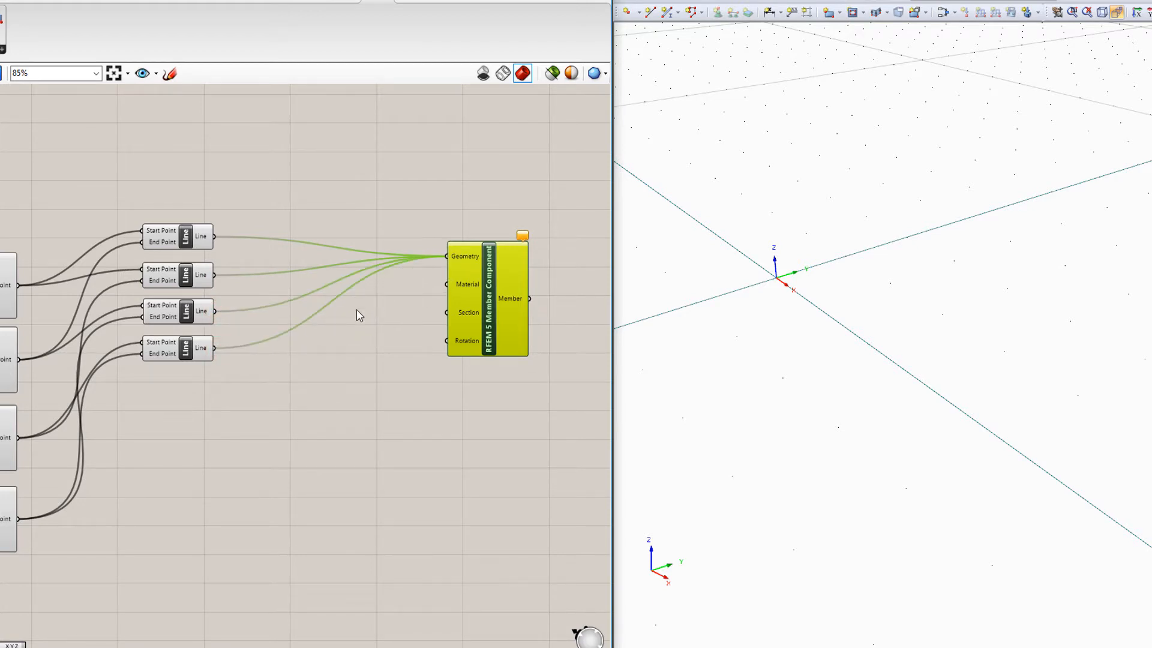
- Add a Panel containing "Steel S355" below the lines and reduce its height
{"action": "double_click", "coordinate": [300, 376]}
{"action": "type", "text": "Panel"}
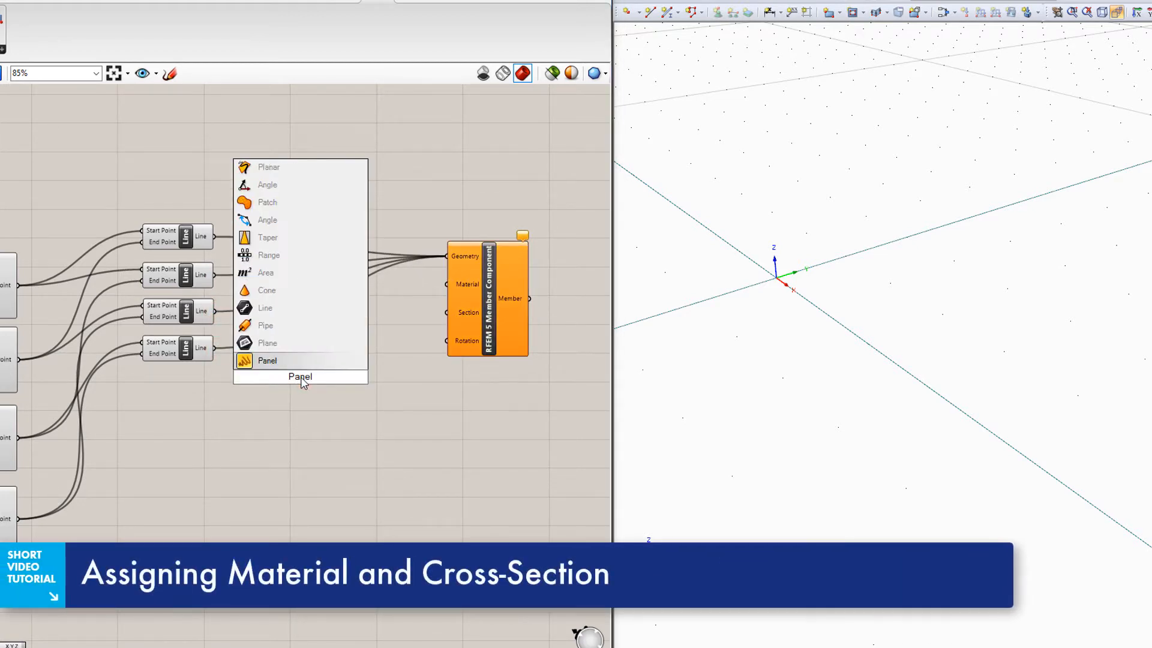
{"action": "key", "text": "Return"}
{"action": "double_click", "coordinate": [303, 384]}
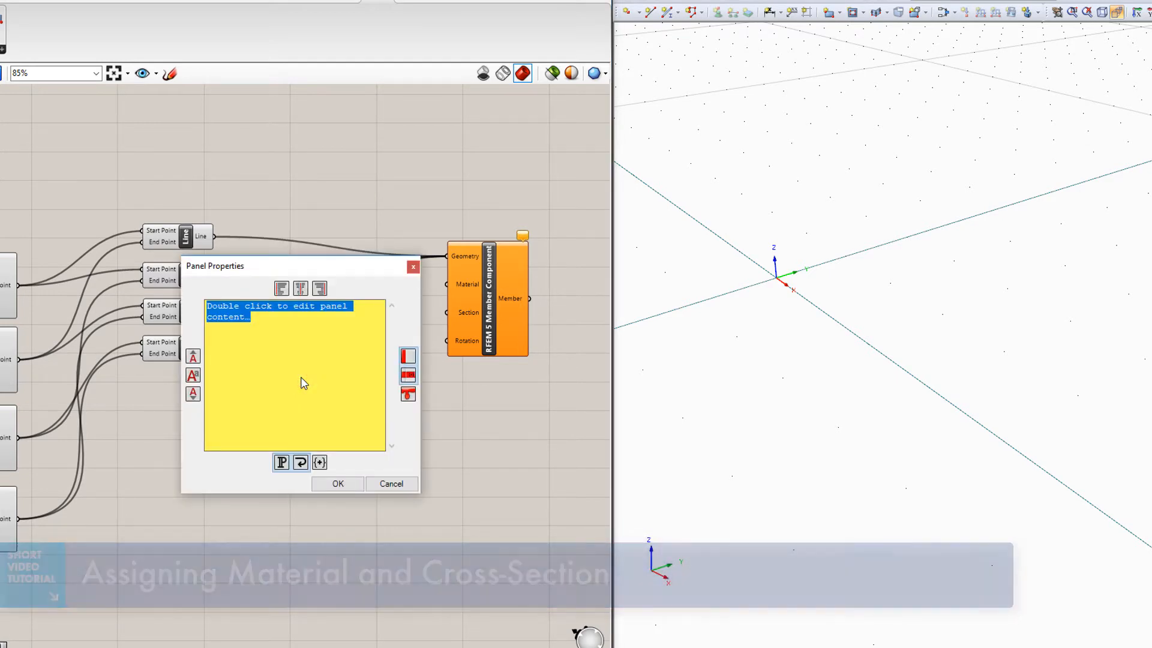
{"action": "type", "text": "Steel S355"}
{"action": "left_click", "coordinate": [346, 484]}
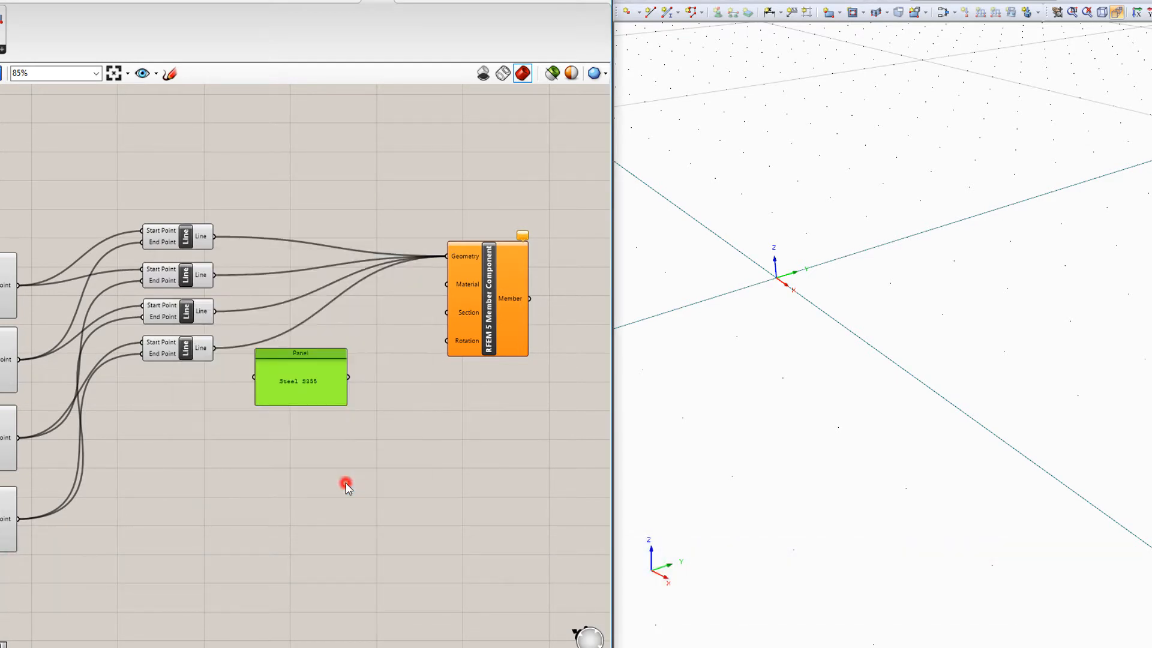
{"action": "left_click_drag", "start_coordinate": [323, 406], "coordinate": [325, 391]}
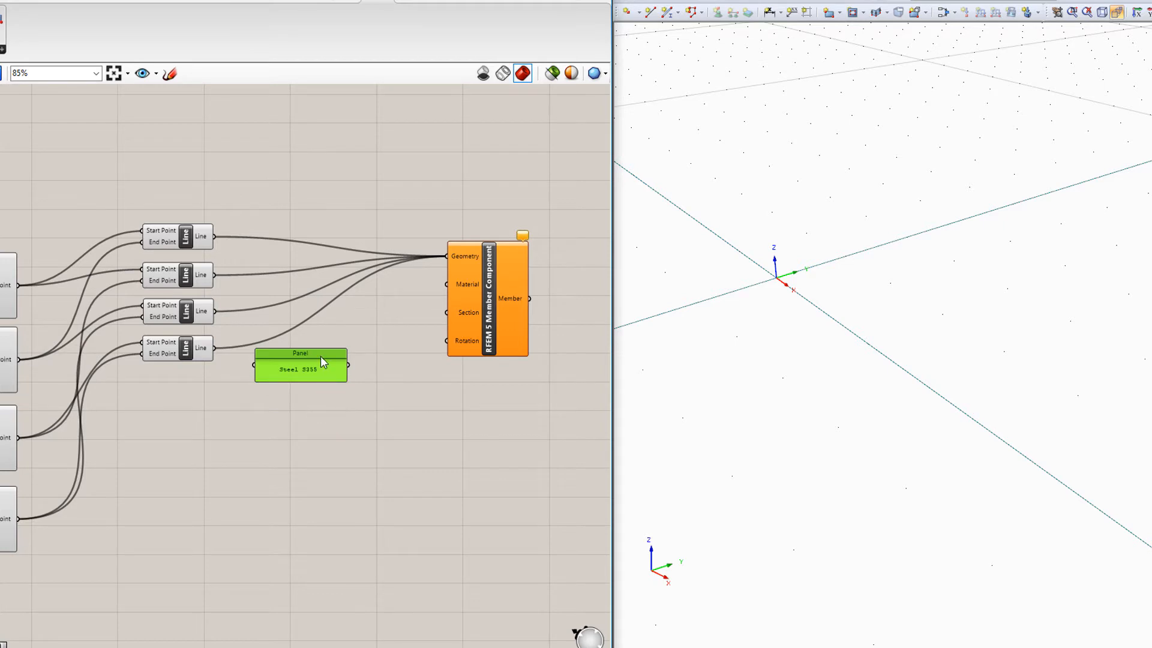
- Duplicate the panel with the text "IPE 300", and wire the steel panel to Material and the IPE panel to Section
{"action": "left_click_drag", "start_coordinate": [359, 356], "coordinate": [352, 398], "text": "alt"}
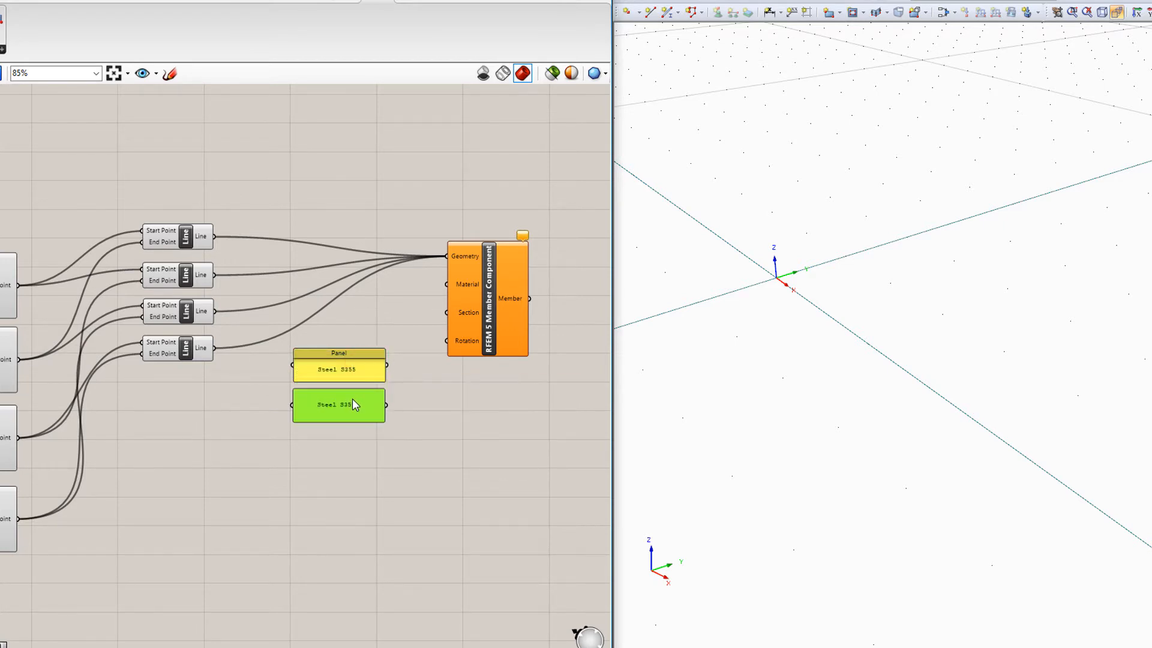
{"action": "double_click", "coordinate": [346, 411]}
{"action": "type", "text": "IPE 300"}
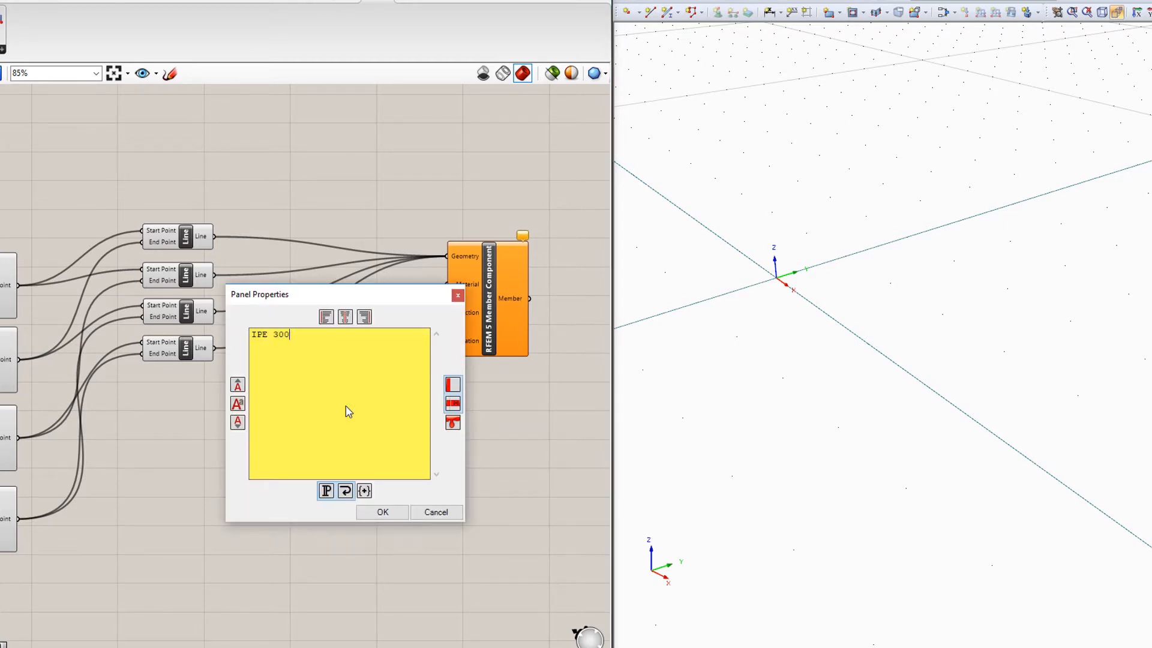
{"action": "left_click", "coordinate": [384, 512]}
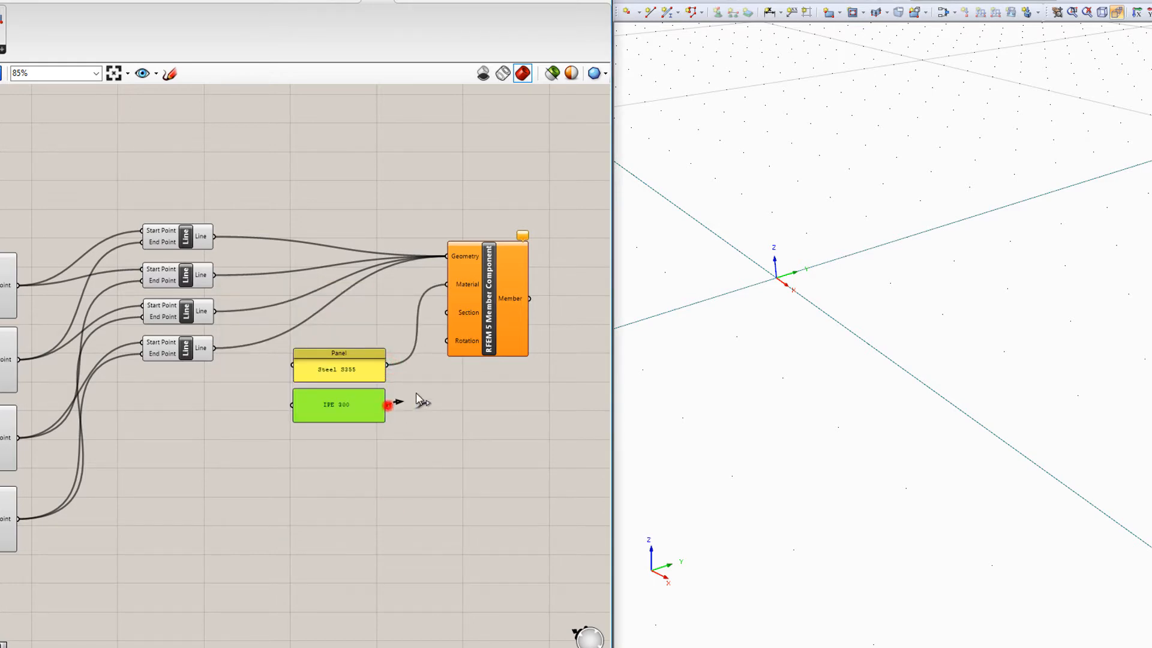
{"action": "left_click_drag", "start_coordinate": [420, 401], "coordinate": [447, 312]}
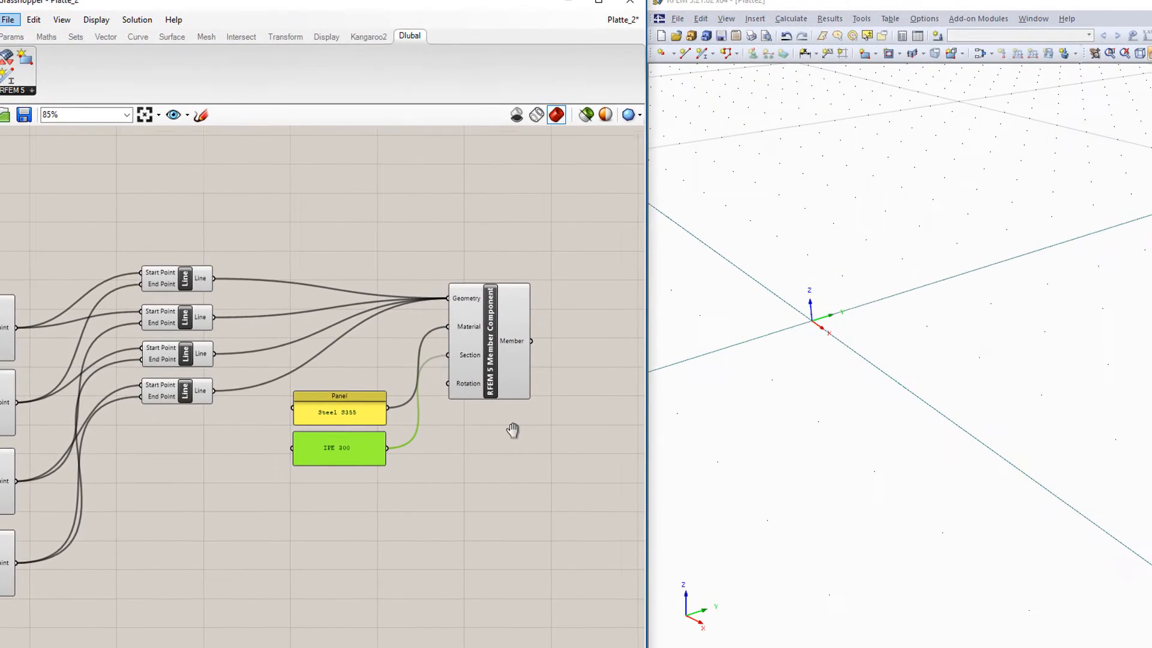
- Place an RFEM 5 COM Component and wire the Member output into its input to transfer the frame to RFEM
{"action": "right_click_drag", "start_coordinate": [513, 429], "coordinate": [323, 422]}
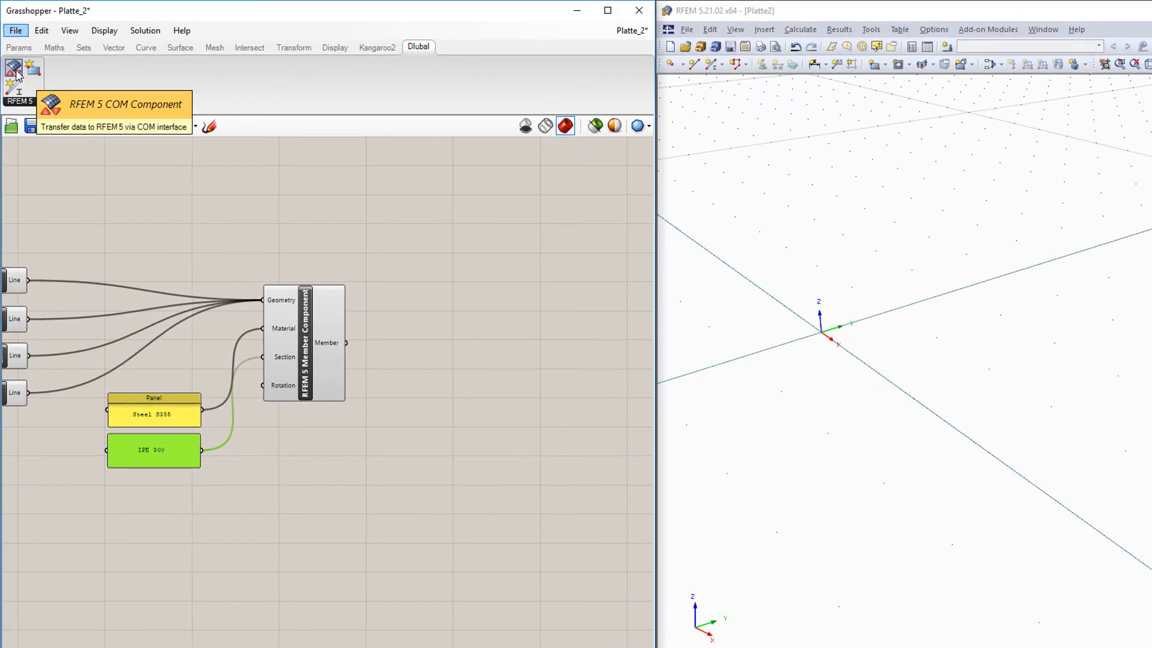
{"action": "left_click_drag", "start_coordinate": [17, 73], "coordinate": [497, 450]}
{"action": "left_click_drag", "start_coordinate": [472, 407], "coordinate": [506, 467]}
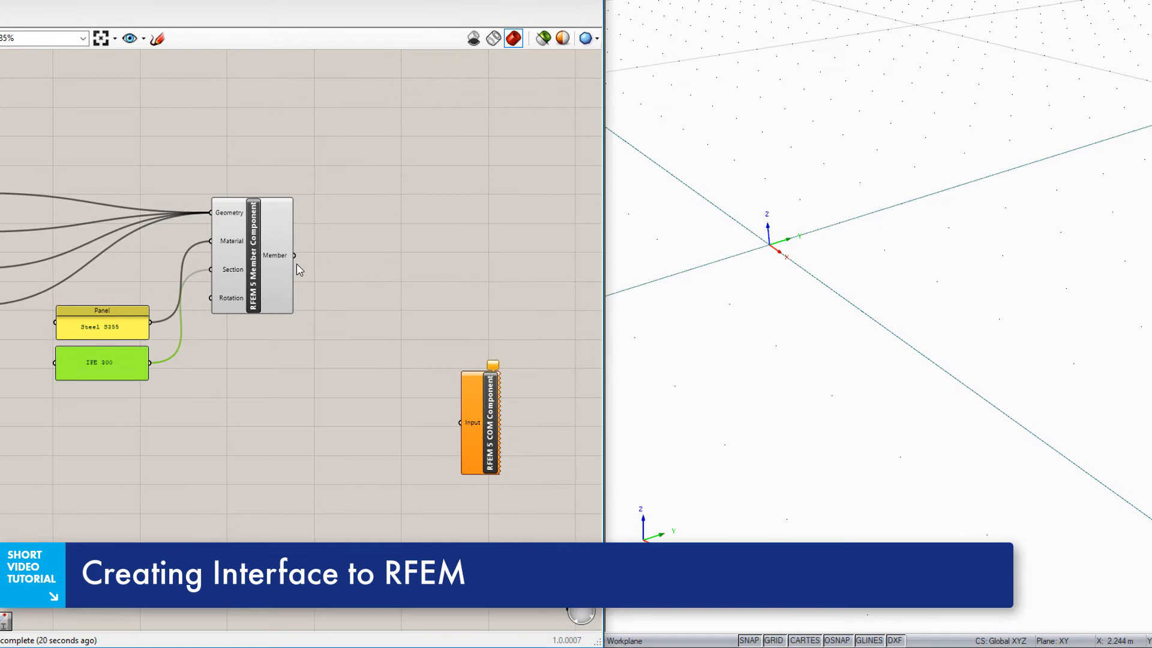
{"action": "left_click_drag", "start_coordinate": [294, 255], "coordinate": [460, 422]}
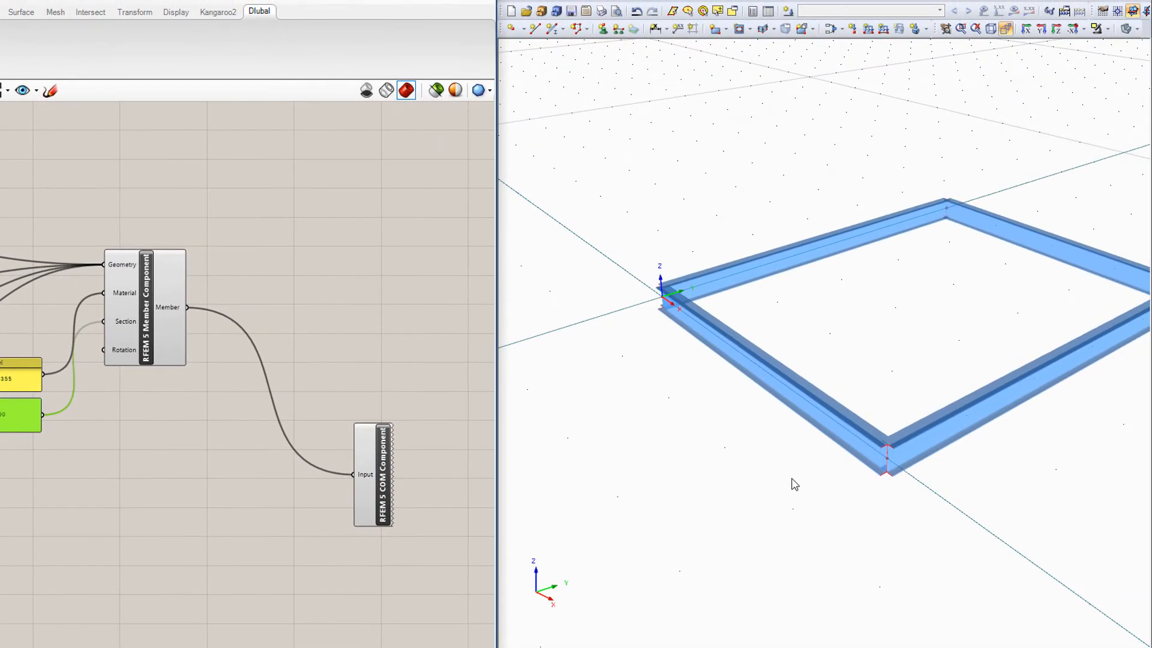
{"action": "middle_click_drag", "start_coordinate": [824, 477], "coordinate": [748, 484]}
- Resize the frame by setting the upper number slider to 5 and the lower number slider to 4
{"action": "left_click", "coordinate": [234, 462]}
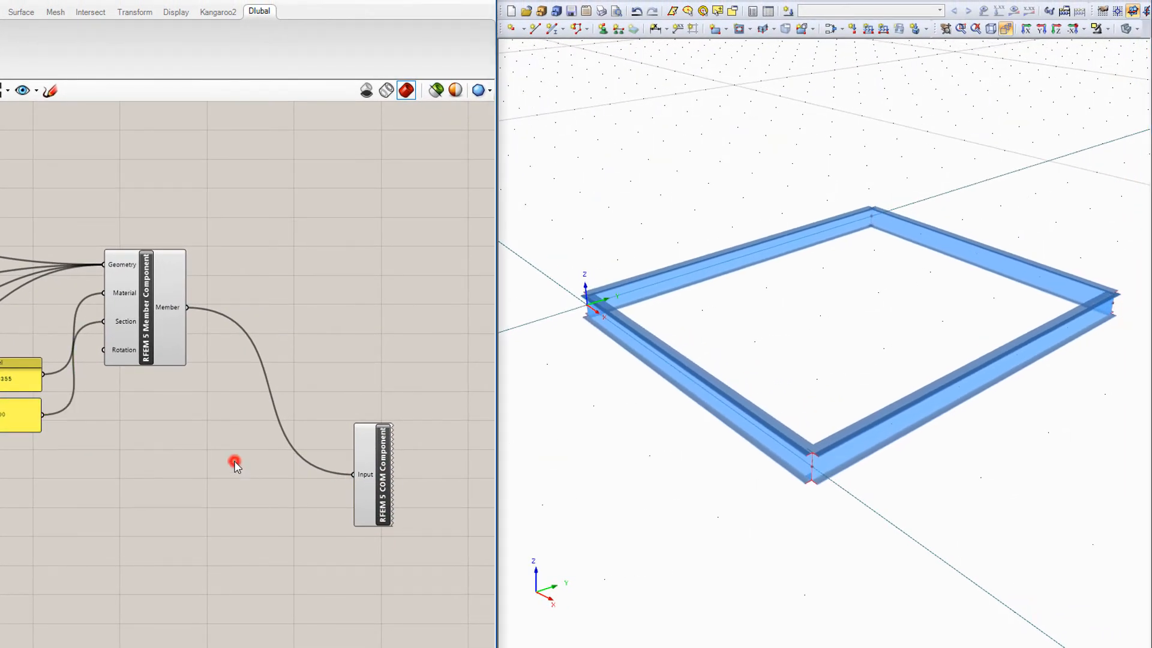
{"action": "scroll", "coordinate": [159, 451], "scroll_direction": "down", "scroll_amount": 1}
{"action": "right_click_drag", "start_coordinate": [36, 492], "coordinate": [458, 366]}
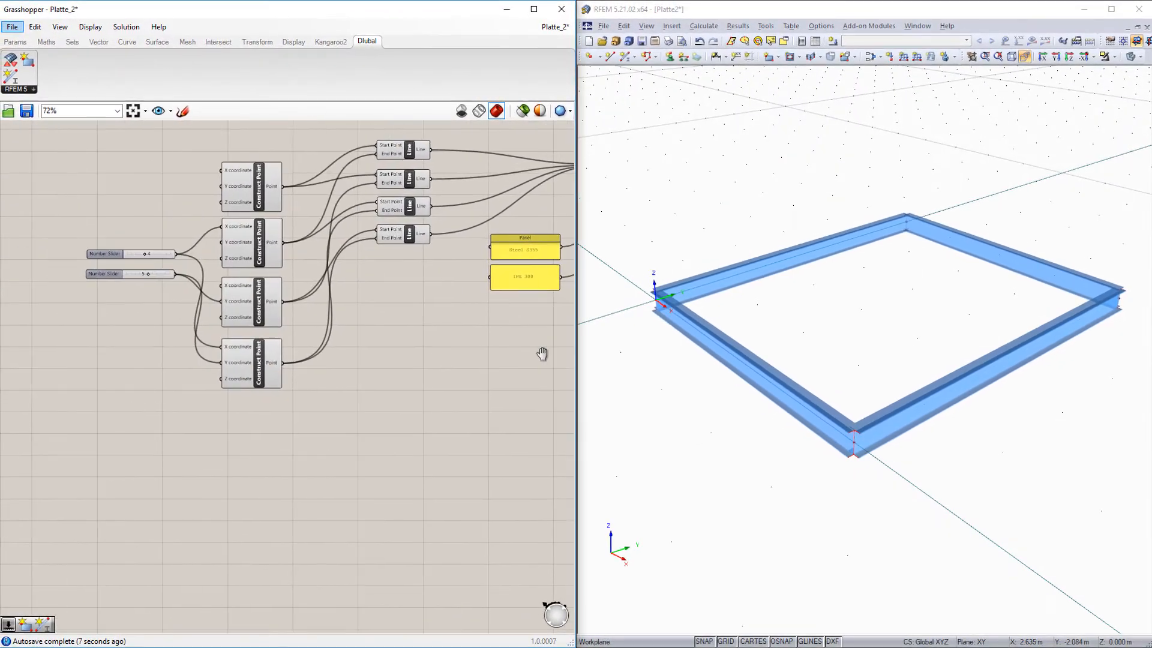
{"action": "right_click_drag", "start_coordinate": [542, 354], "coordinate": [598, 359]}
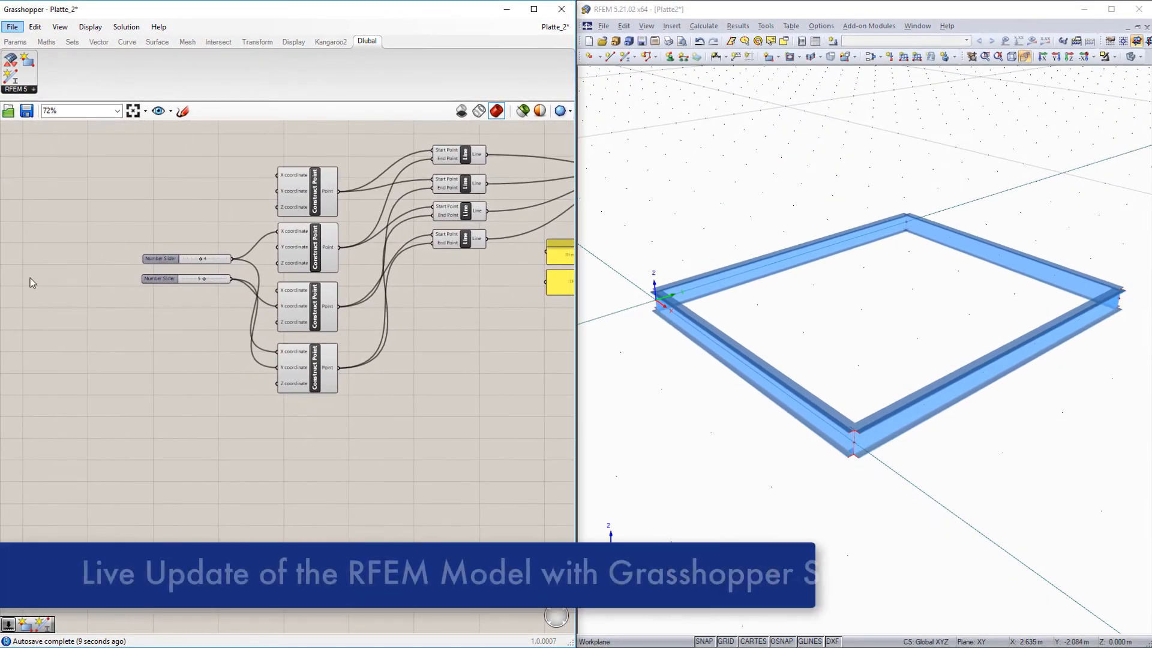
{"action": "mouse_move", "coordinate": [205, 279]}
{"action": "left_mouse_down"}
{"action": "mouse_move", "coordinate": [192, 259]}
{"action": "mouse_move", "coordinate": [205, 259]}
{"action": "left_mouse_up"}
{"action": "left_click", "coordinate": [202, 259]}
{"action": "left_click", "coordinate": [204, 316]}
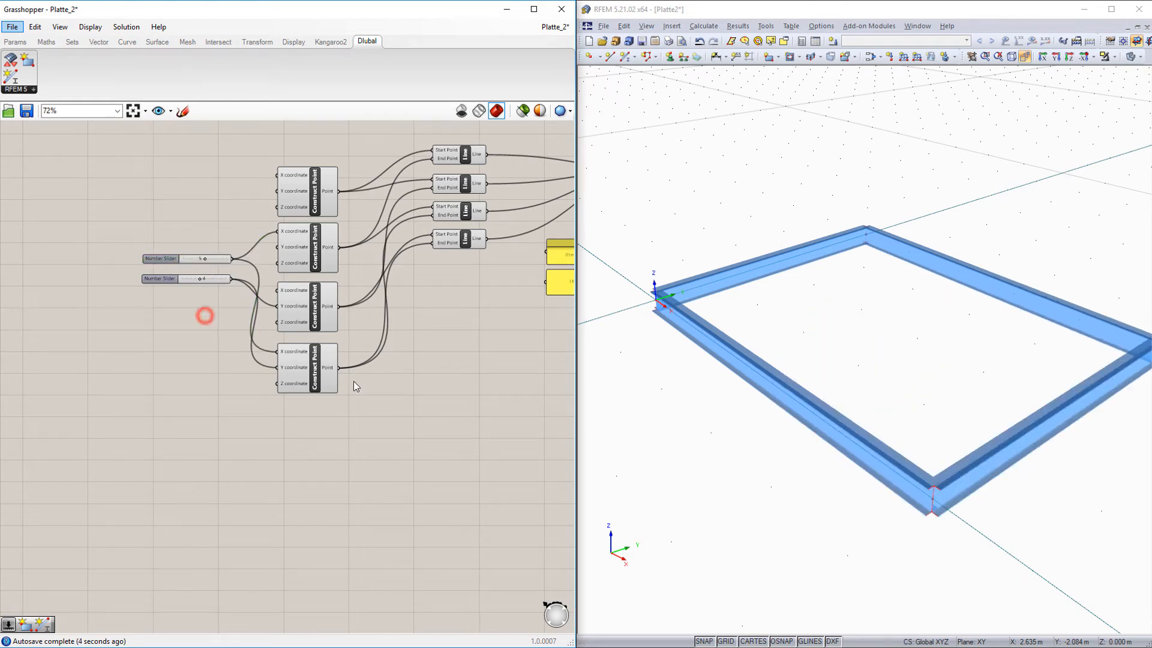
- Add a 4Point Surface below the lines and wire the first, second, fourth and third points into Corners A, B, C and D
{"action": "right_click_drag", "start_coordinate": [478, 418], "coordinate": [171, 469]}
{"action": "left_click", "coordinate": [157, 41]}
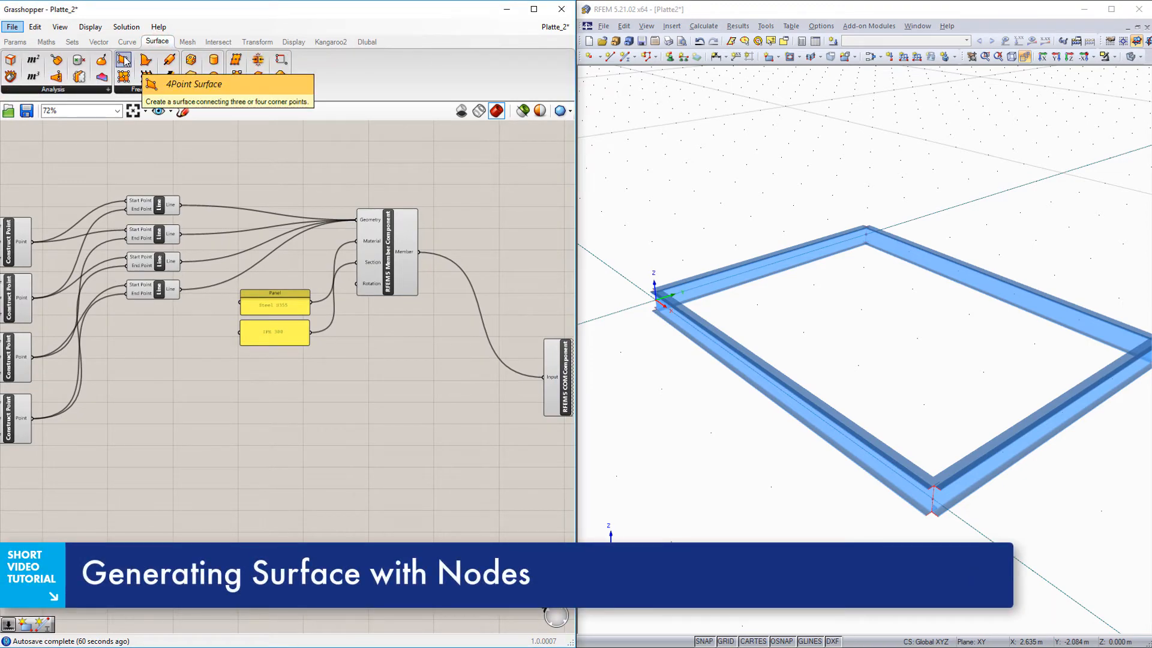
{"action": "left_click_drag", "start_coordinate": [124, 61], "coordinate": [199, 431]}
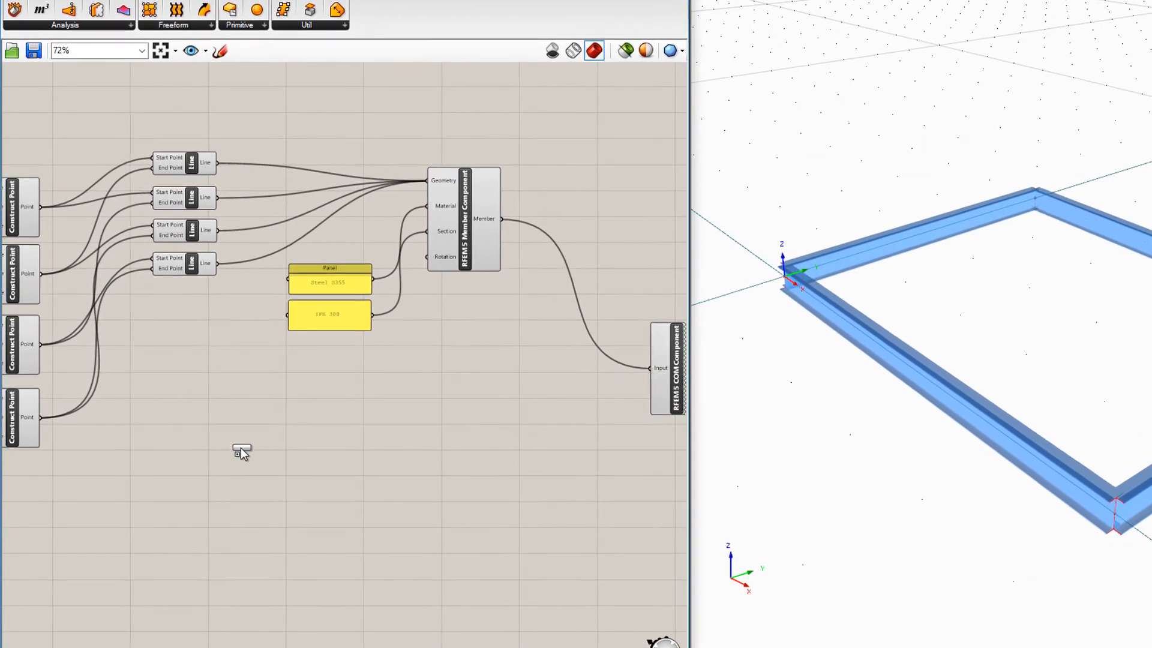
{"action": "left_click_drag", "start_coordinate": [155, 336], "coordinate": [41, 207]}
{"action": "left_click_drag", "start_coordinate": [207, 442], "coordinate": [43, 275]}
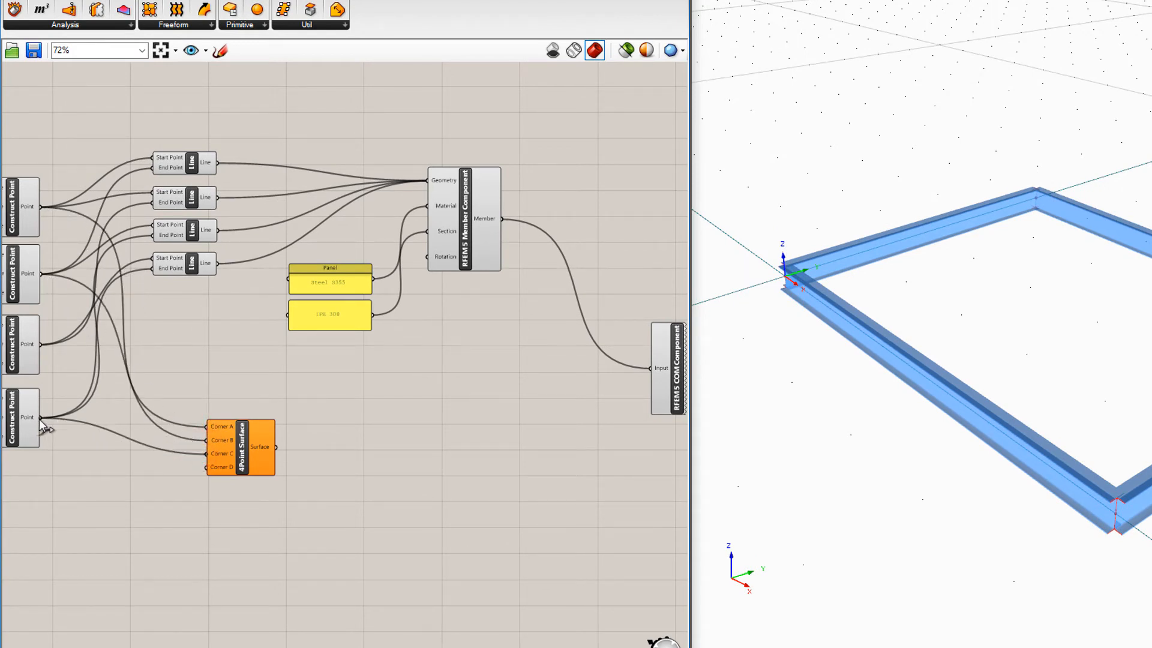
{"action": "left_click_drag", "start_coordinate": [207, 466], "coordinate": [40, 344]}
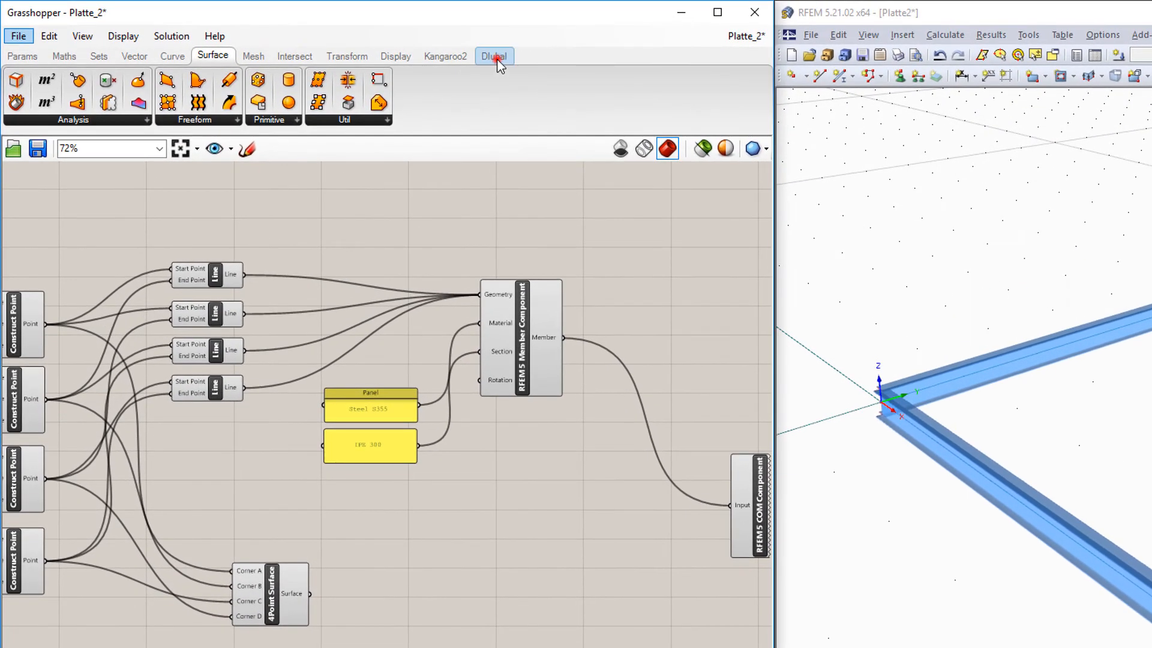
- Place an RFEM 5 Surface Component, wire the 4Point Surface into its Geometry input, and connect its Surface output to the RFEM 5 COM Component
{"action": "left_click", "coordinate": [476, 28]}
{"action": "left_click", "coordinate": [37, 83]}
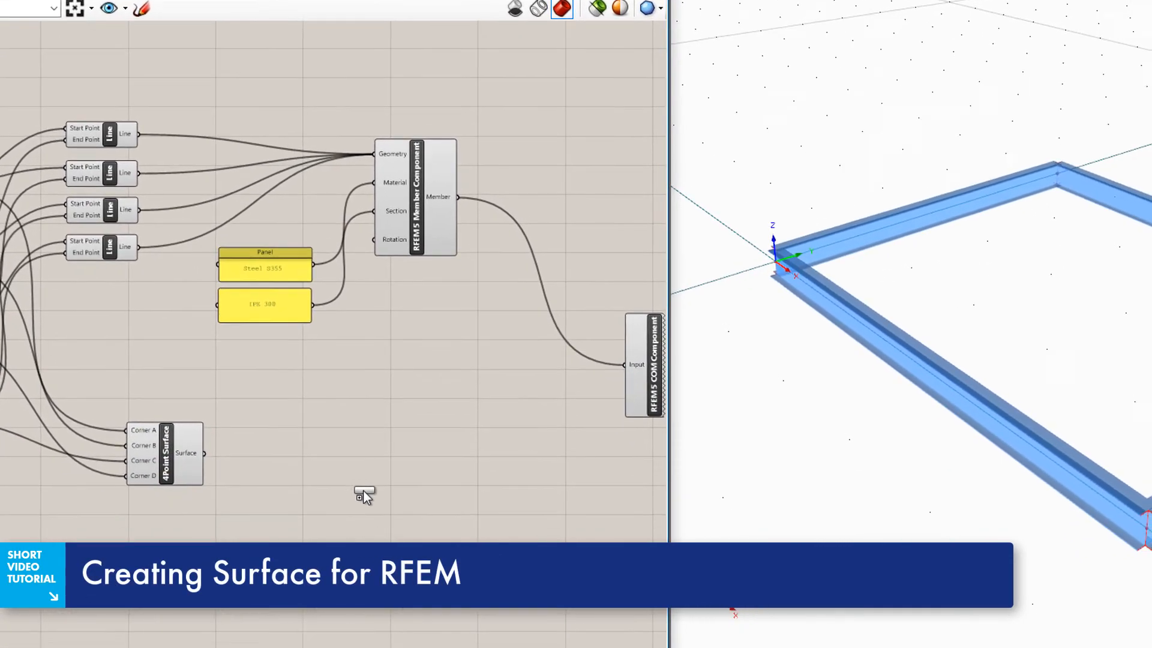
{"action": "left_click", "coordinate": [379, 526]}
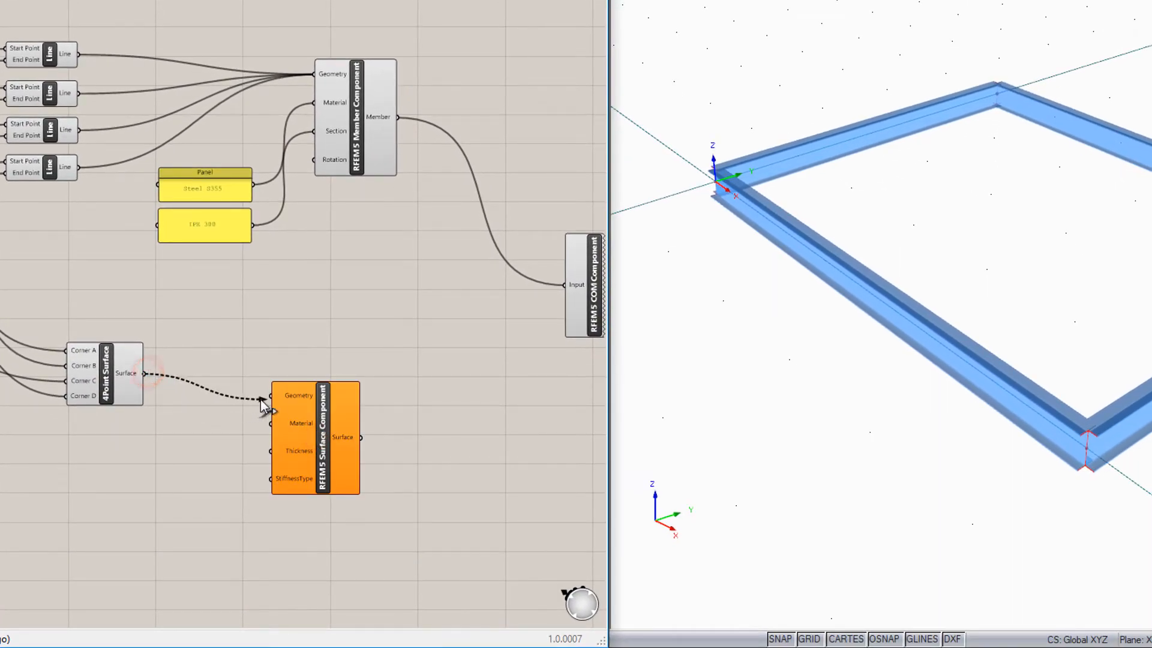
{"action": "left_click_drag", "start_coordinate": [360, 437], "coordinate": [571, 290]}
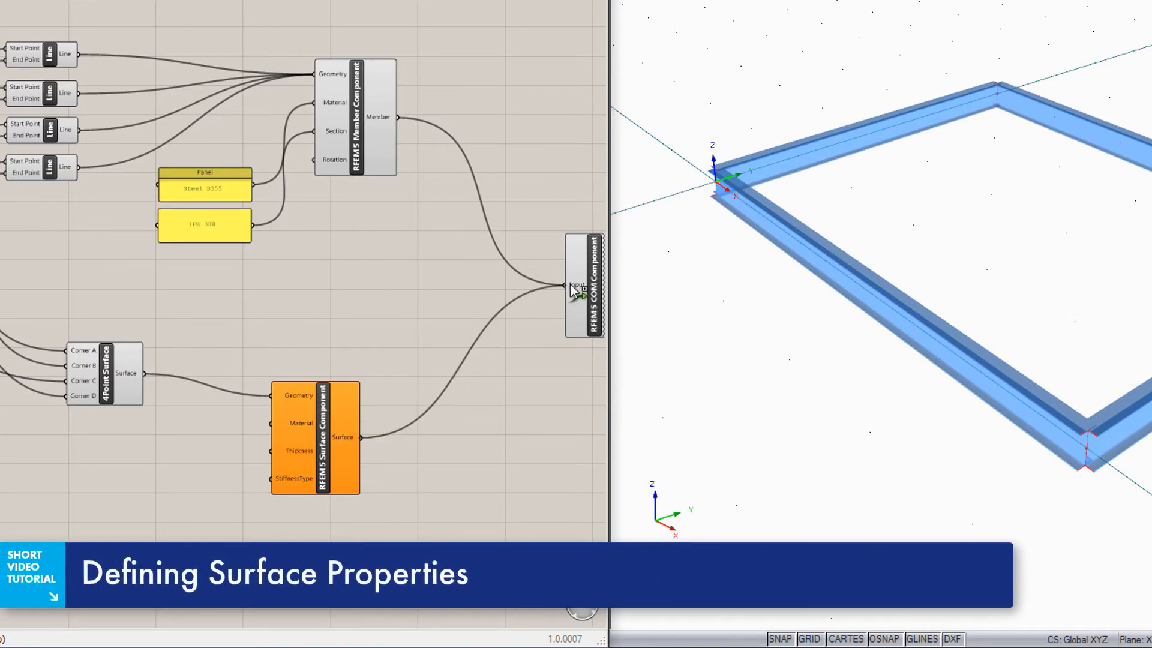
- Duplicate the steel and IPE panels and place the copies beside the inputs of the RFEM 5 Surface Component
{"action": "left_click_drag", "start_coordinate": [153, 160], "coordinate": [276, 275]}
{"action": "key", "text": "ctrl+c"}
{"action": "key", "text": "ctrl+v"}
{"action": "left_click_drag", "start_coordinate": [241, 237], "coordinate": [218, 495]}
{"action": "left_click", "coordinate": [216, 413]}
- Change the text of the copied steel panel to "Concrete C25/30" and the copied IPE panel to "Standard"
{"action": "double_click", "coordinate": [190, 455]}
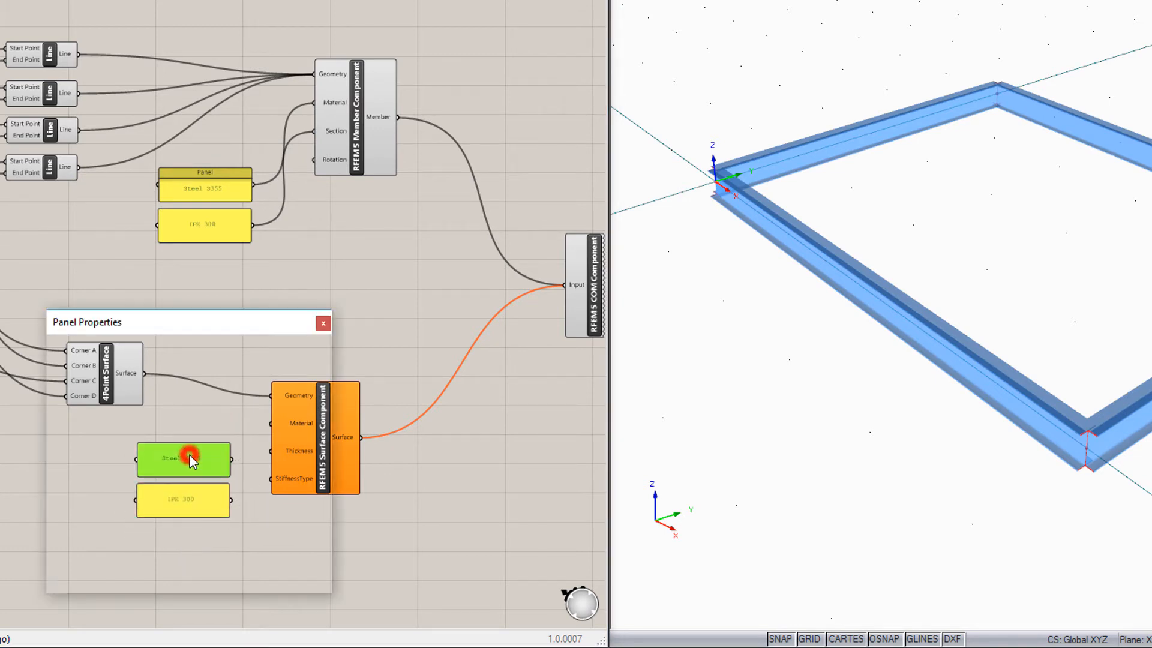
{"action": "type", "text": "Concrete C25/30"}
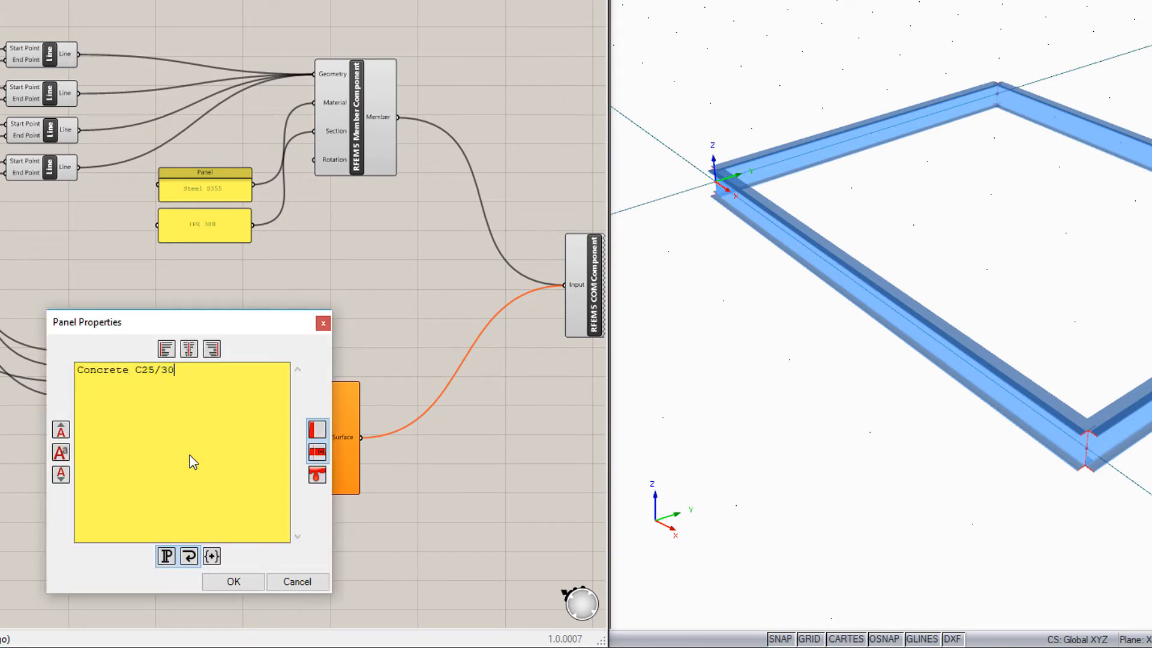
{"action": "left_click", "coordinate": [231, 582]}
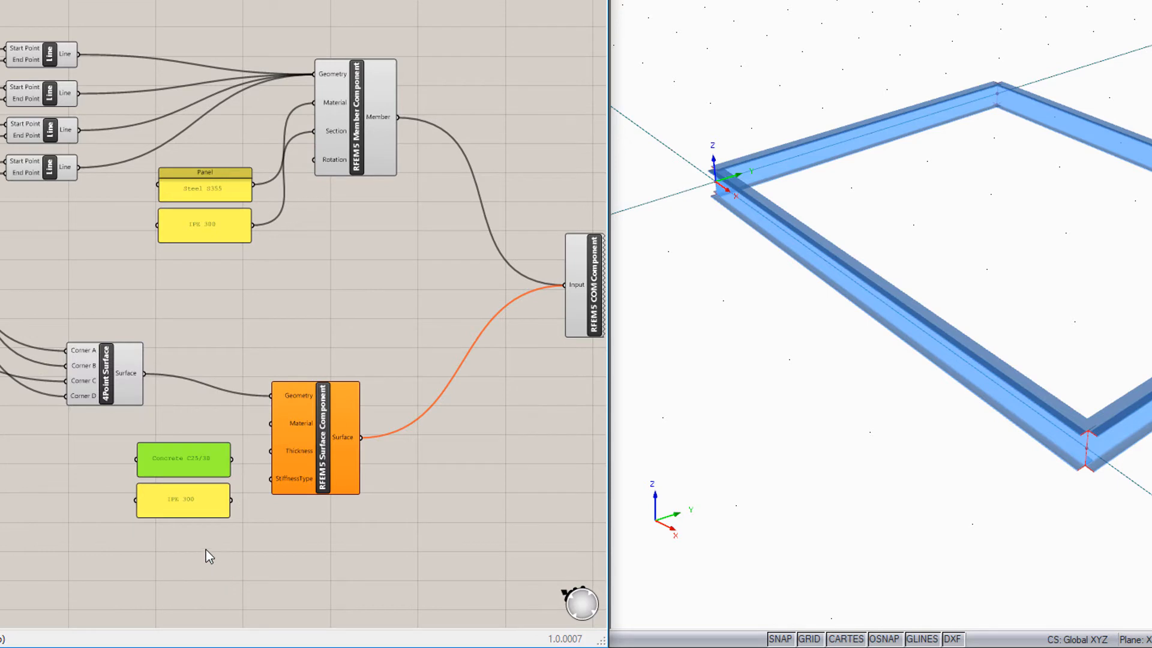
{"action": "double_click", "coordinate": [185, 500]}
{"action": "type", "text": "Standard"}
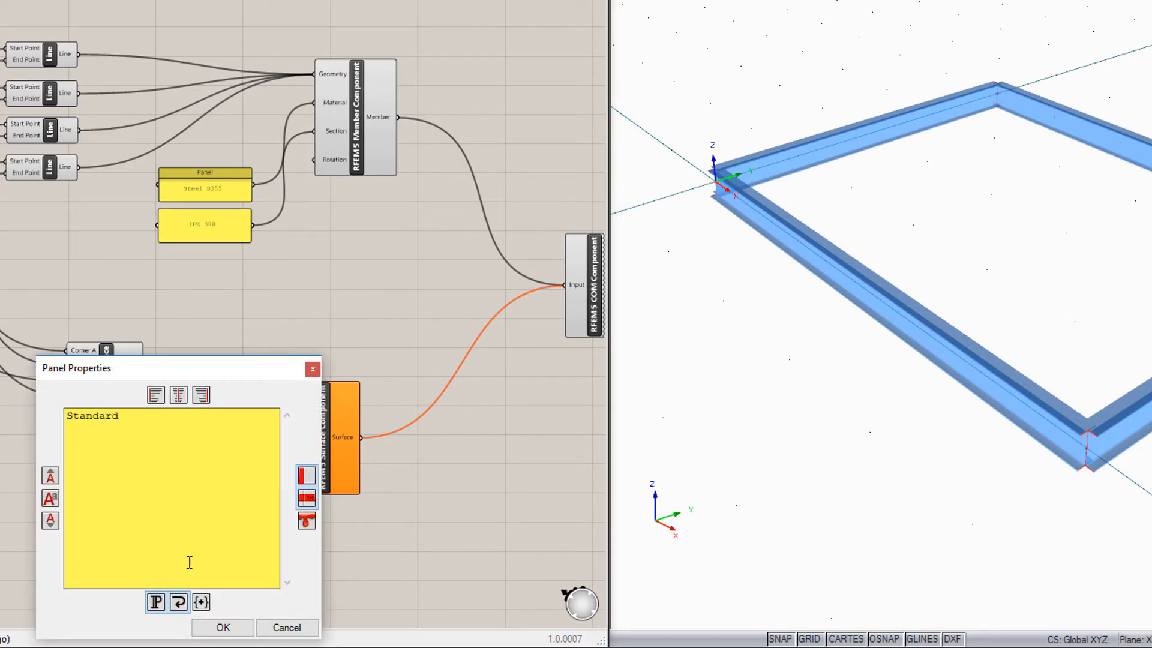
{"action": "left_click", "coordinate": [226, 625]}
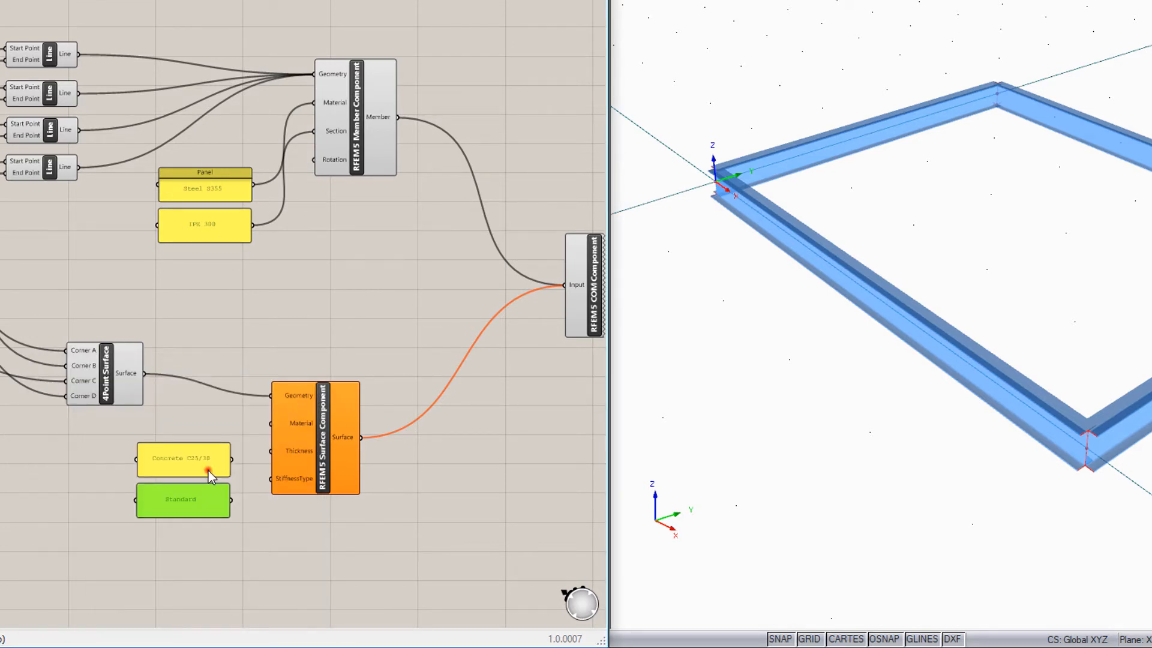
- Move the concrete panel up, and between the two copied panels add a number slider defined by "0<0.5" with two decimal digits
{"action": "left_click_drag", "start_coordinate": [210, 474], "coordinate": [206, 443]}
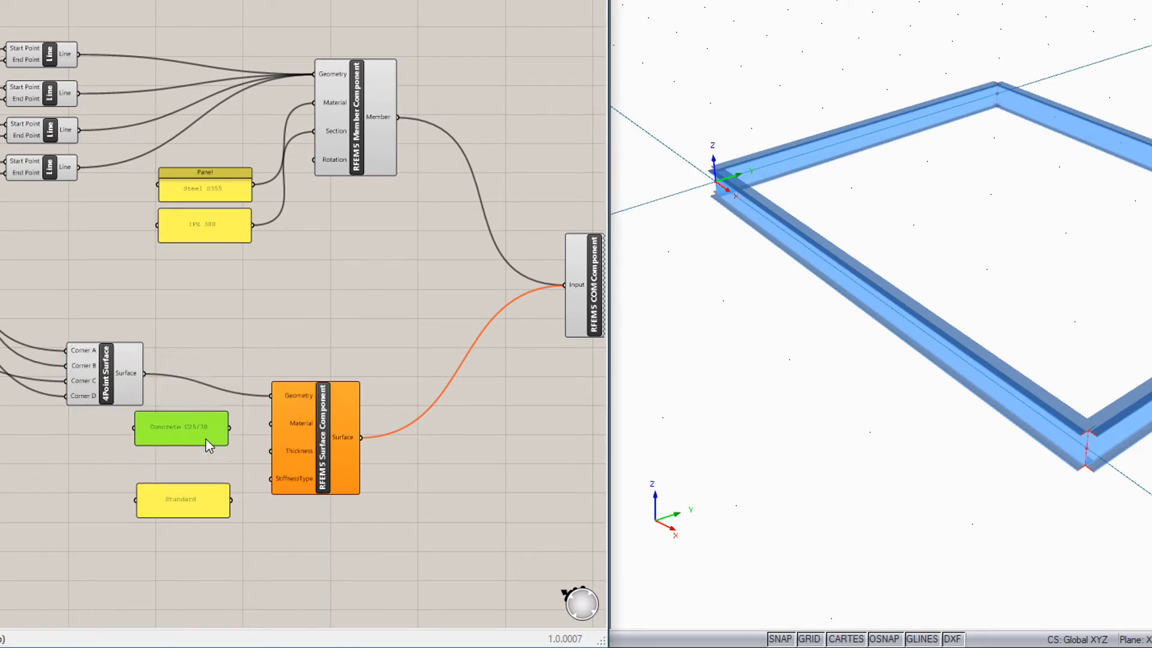
{"action": "double_click", "coordinate": [173, 466]}
{"action": "type", "text": "0<0.5"}
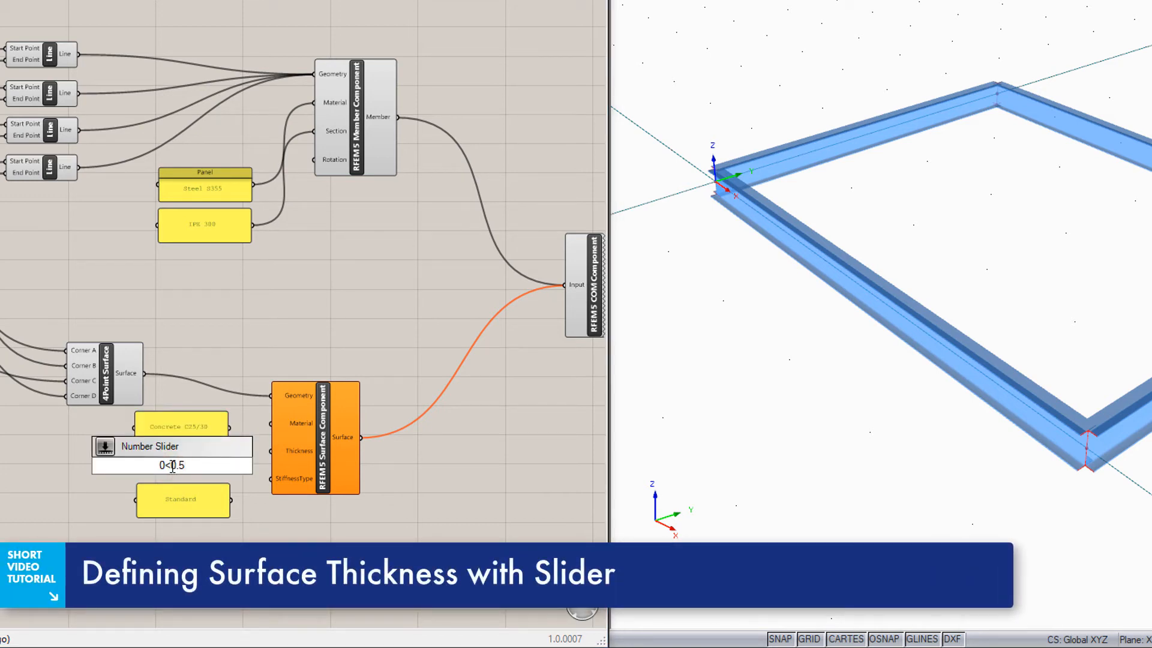
{"action": "key", "text": "Return"}
{"action": "double_click", "coordinate": [155, 463]}
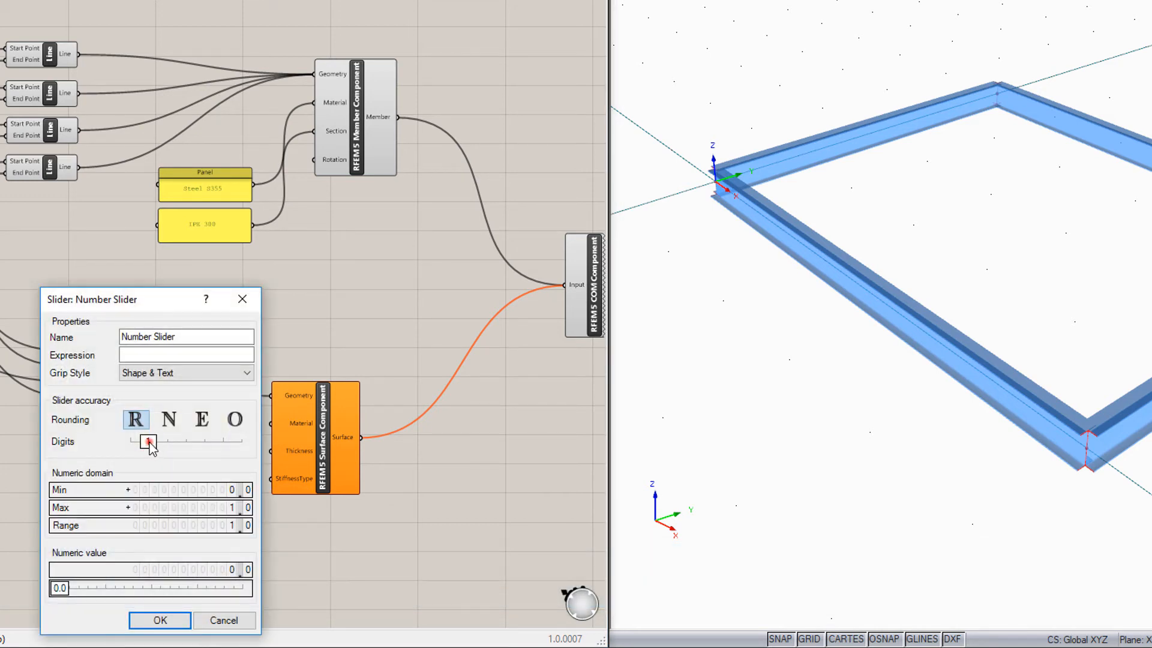
{"action": "left_click_drag", "start_coordinate": [148, 442], "coordinate": [166, 442]}
{"action": "left_click", "coordinate": [161, 620]}
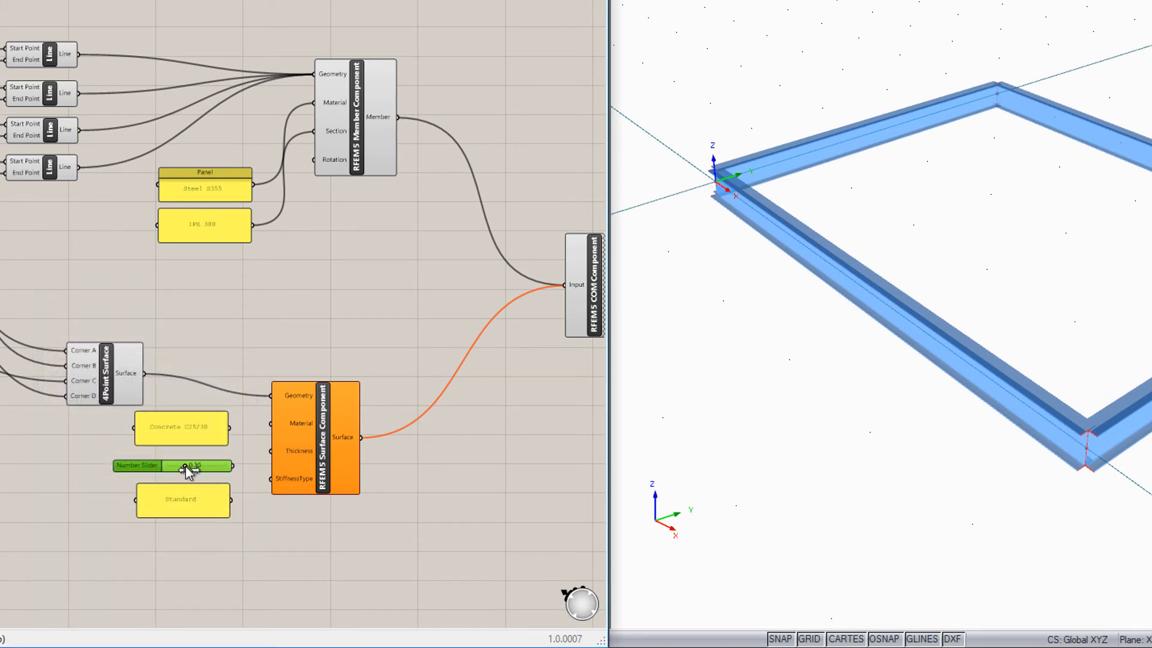
- Wire the concrete panel to Material, the new slider to Thickness and the "Standard" panel to StiffnessType of the surface component
{"action": "left_click_drag", "start_coordinate": [229, 428], "coordinate": [270, 452]}
{"action": "left_click_drag", "start_coordinate": [231, 499], "coordinate": [267, 479]}
{"action": "left_click_drag", "start_coordinate": [318, 522], "coordinate": [319, 523]}
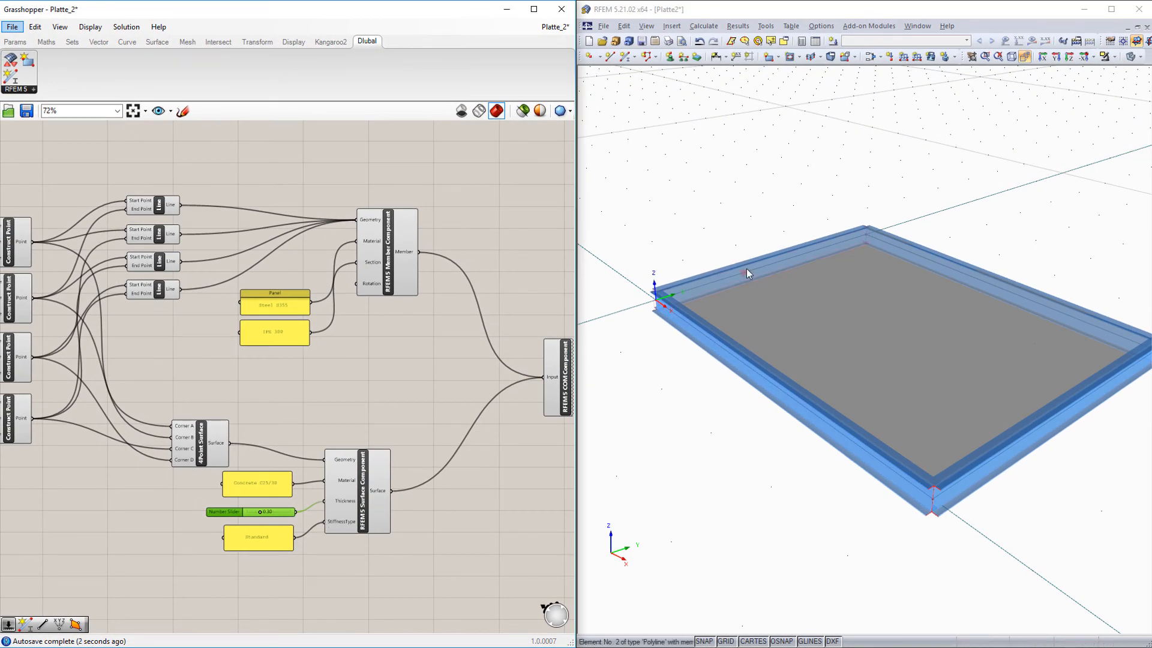
- Switch the RFEM model from transparent to solid rendering and orbit to a flatter view of the slab's edges
{"action": "left_click", "coordinate": [1138, 56]}
{"action": "left_click", "coordinate": [1104, 82]}
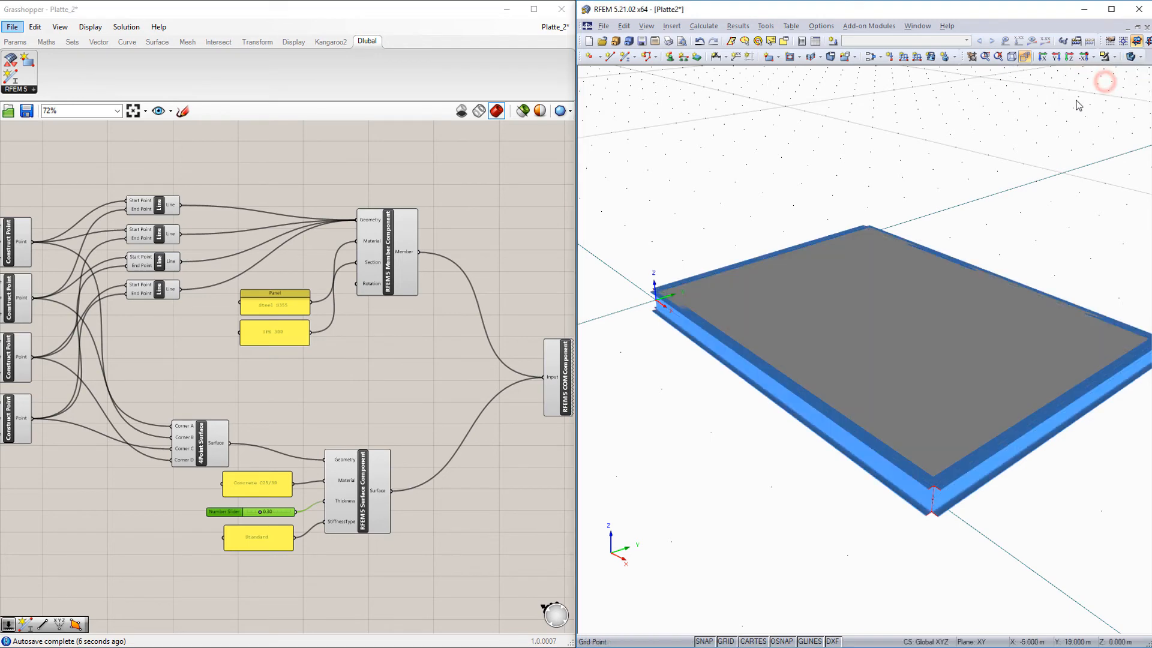
{"action": "middle_click_drag", "start_coordinate": [993, 207], "coordinate": [863, 165], "text": "ctrl"}
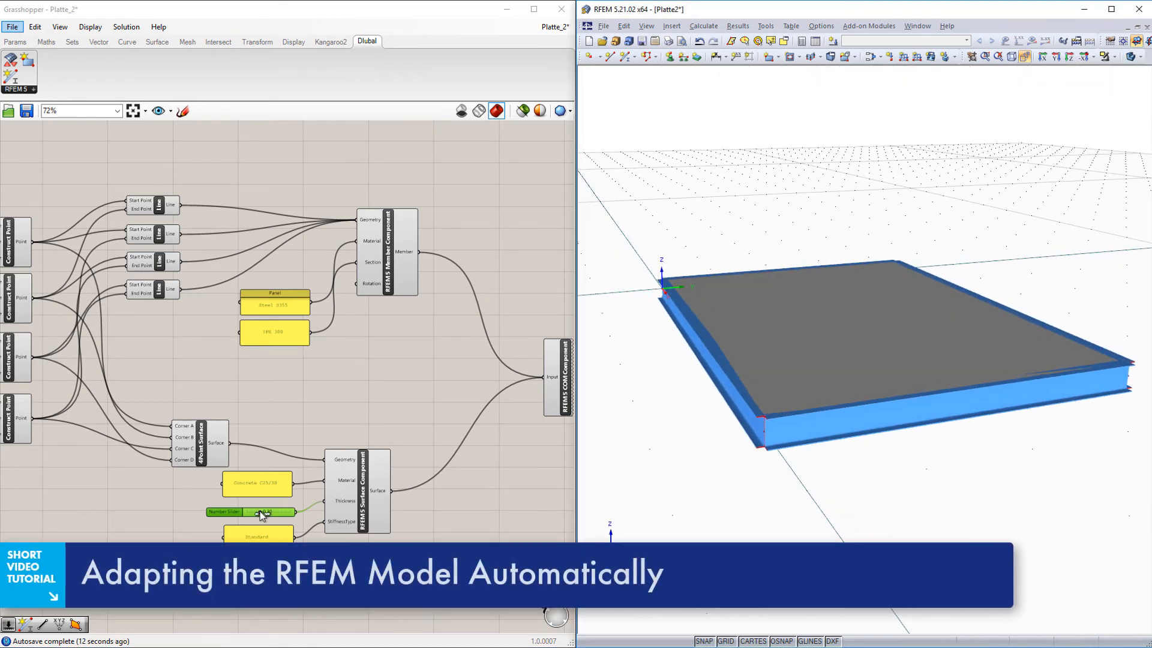
- Increase the surface thickness with its slider, and reduce it to 0.20
{"action": "left_click_drag", "start_coordinate": [259, 512], "coordinate": [262, 513]}
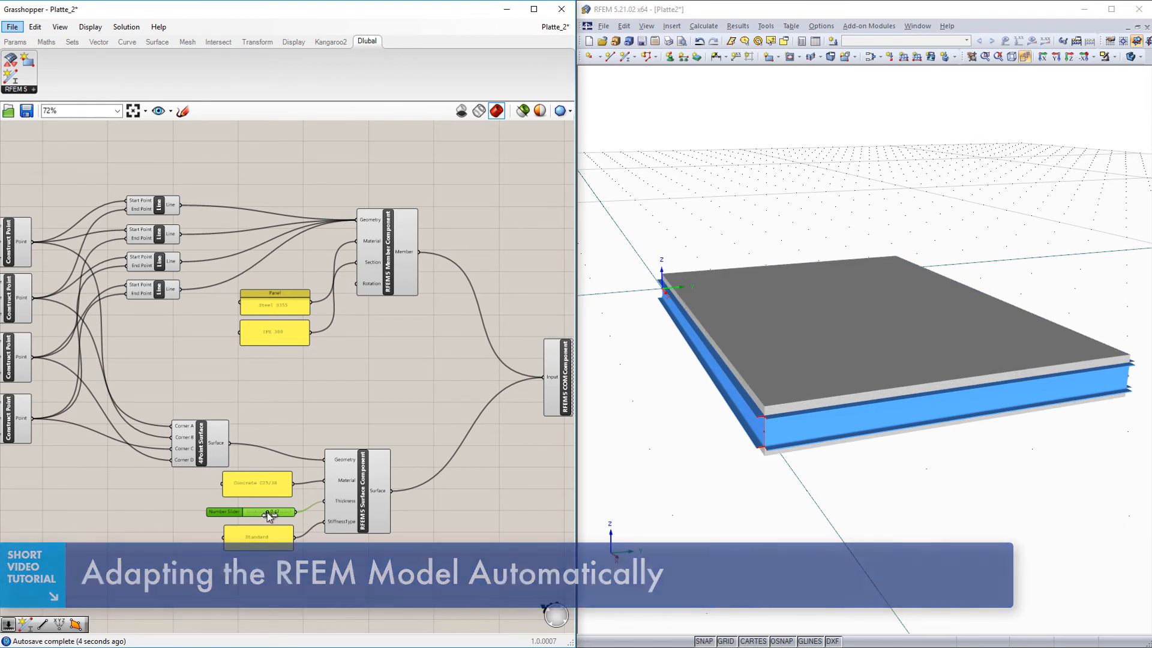
{"action": "left_click_drag", "start_coordinate": [262, 513], "coordinate": [255, 515]}
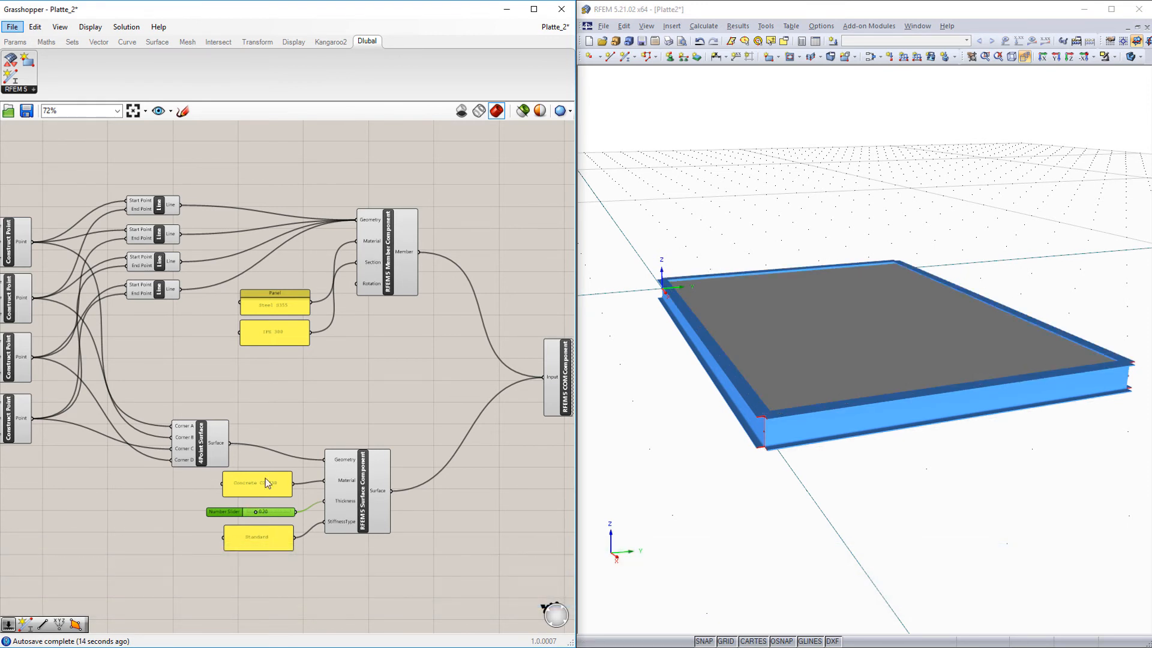
- Change the member section panel's text to "IPE 200"
{"action": "scroll", "coordinate": [276, 332], "scroll_direction": "up", "scroll_amount": 4}
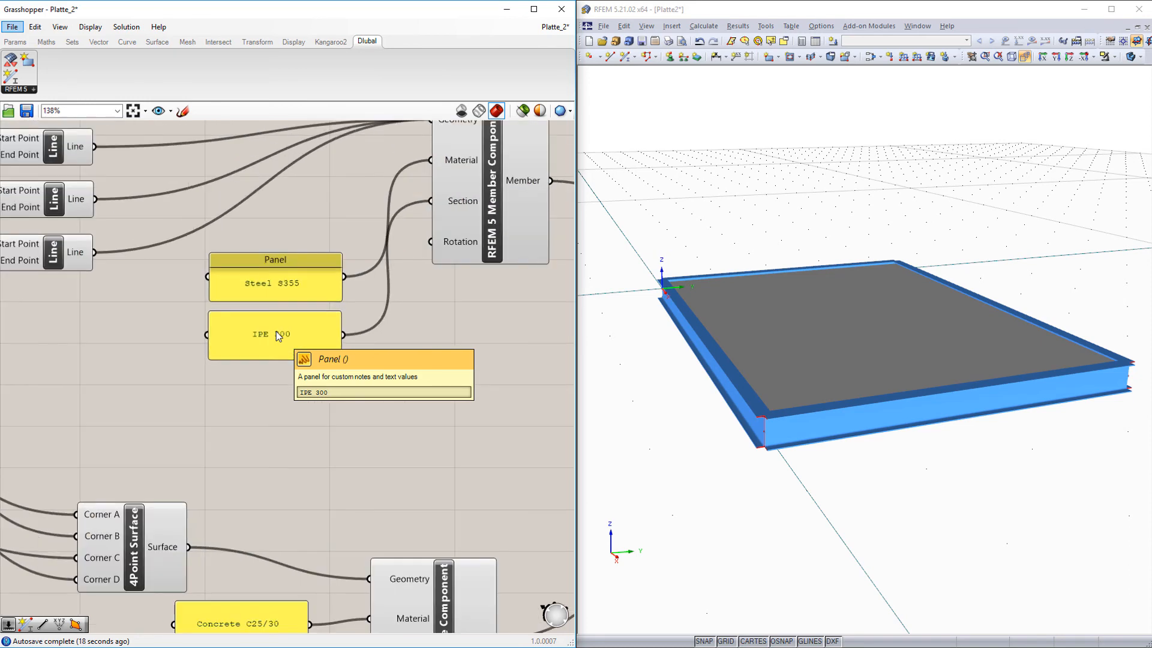
{"action": "double_click", "coordinate": [276, 331]}
{"action": "left_click", "coordinate": [215, 268]}
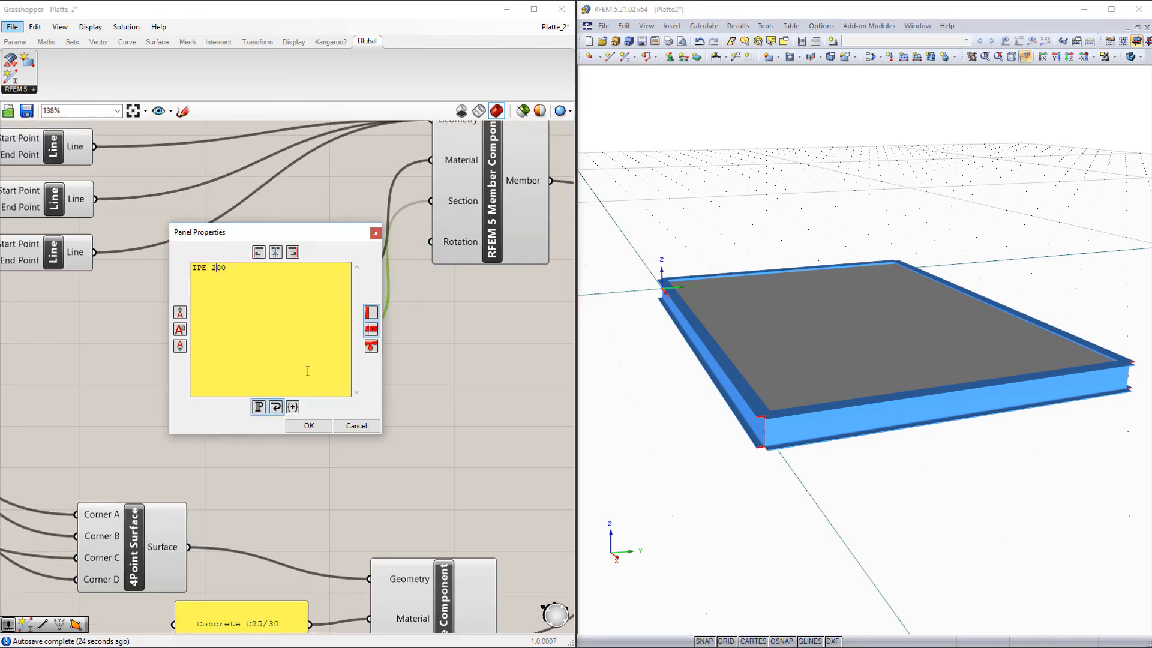
{"action": "left_click", "coordinate": [314, 424]}
{"action": "left_click", "coordinate": [315, 422]}
{"action": "scroll", "coordinate": [315, 423], "scroll_direction": "down", "scroll_amount": 2}
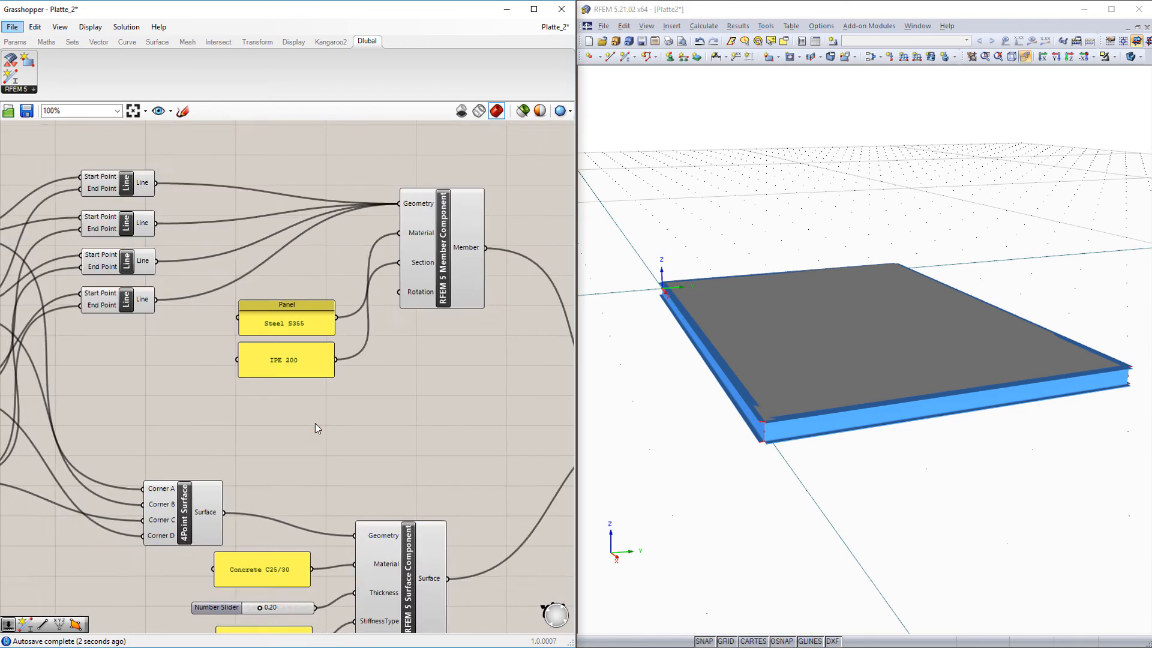
- Adjust the number sliders feeding the Construct Point components to change the frame's dimensions
{"action": "scroll", "coordinate": [315, 423], "scroll_direction": "down", "scroll_amount": 5}
{"action": "right_click_drag", "start_coordinate": [54, 431], "coordinate": [85, 436]}
{"action": "scroll", "coordinate": [188, 421], "scroll_direction": "up", "scroll_amount": 5}
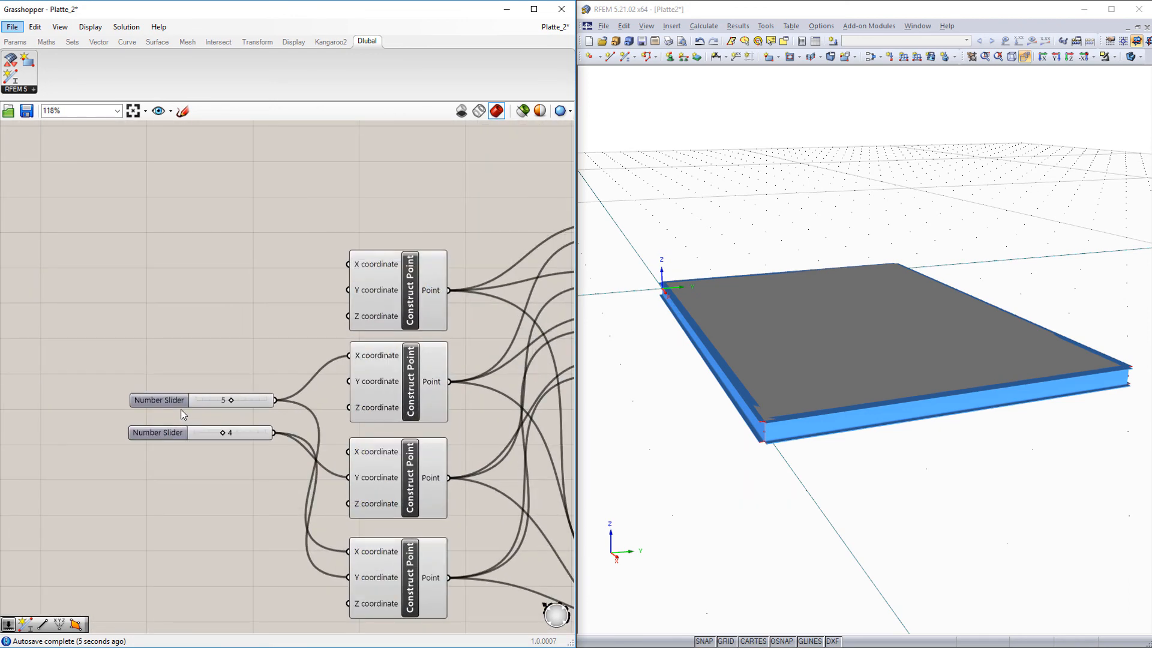
{"action": "left_click_drag", "start_coordinate": [243, 401], "coordinate": [251, 439]}
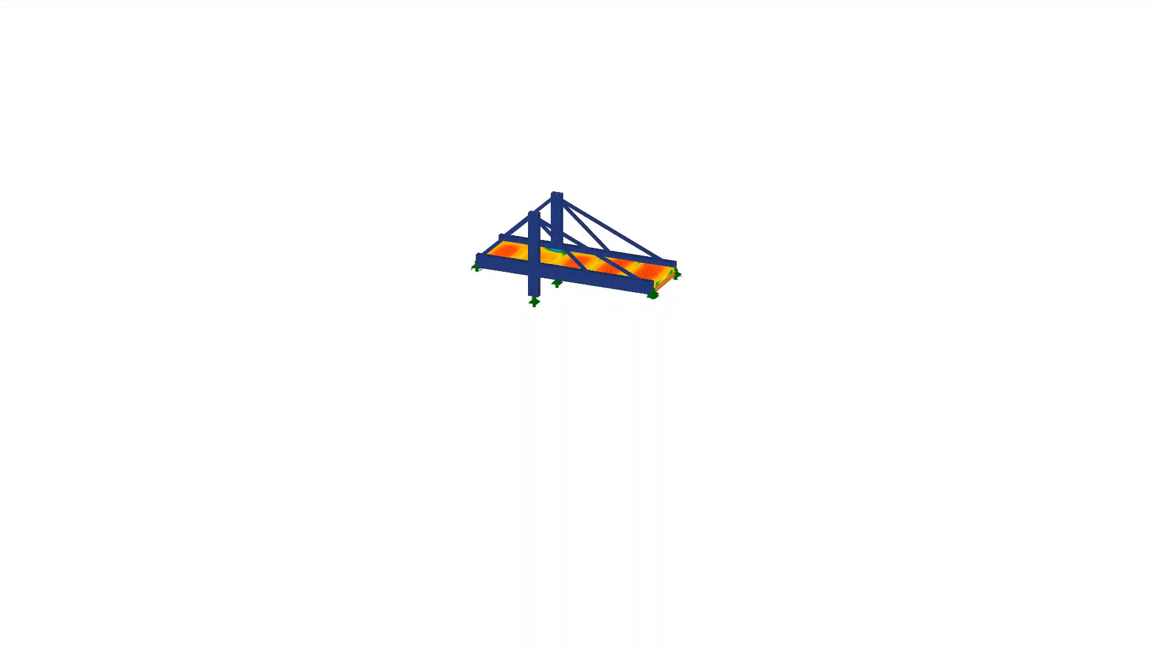